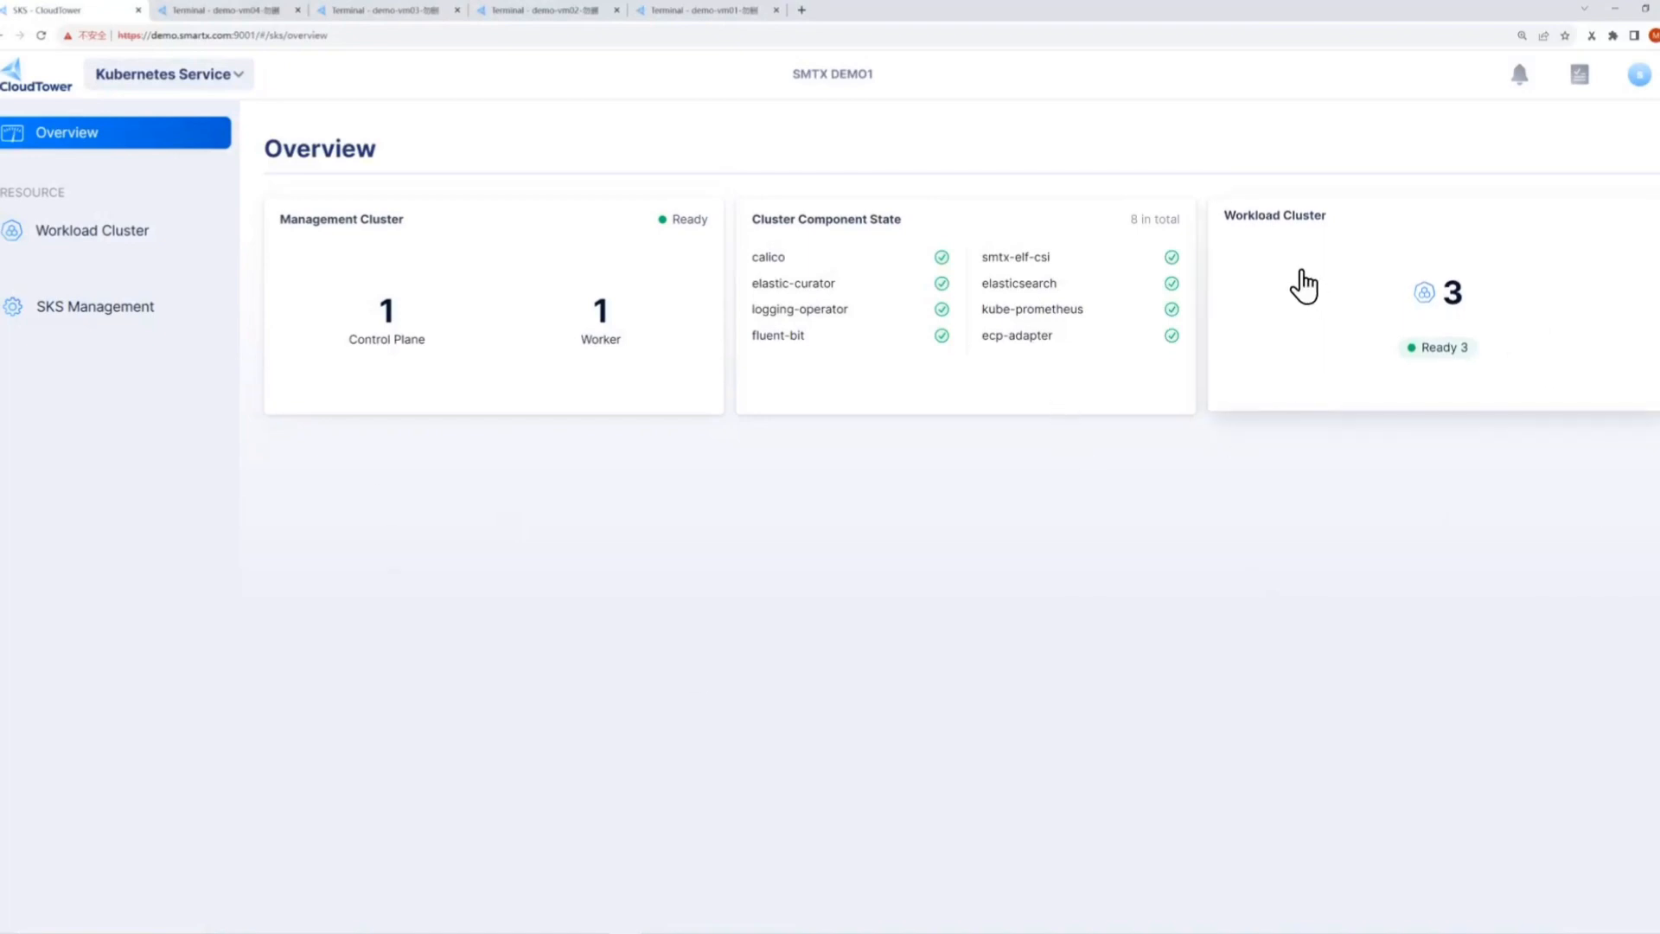
Step: Open the demo-ecp-pv workload cluster and review its overview, including the state of all cluster components
left_click(94, 240)
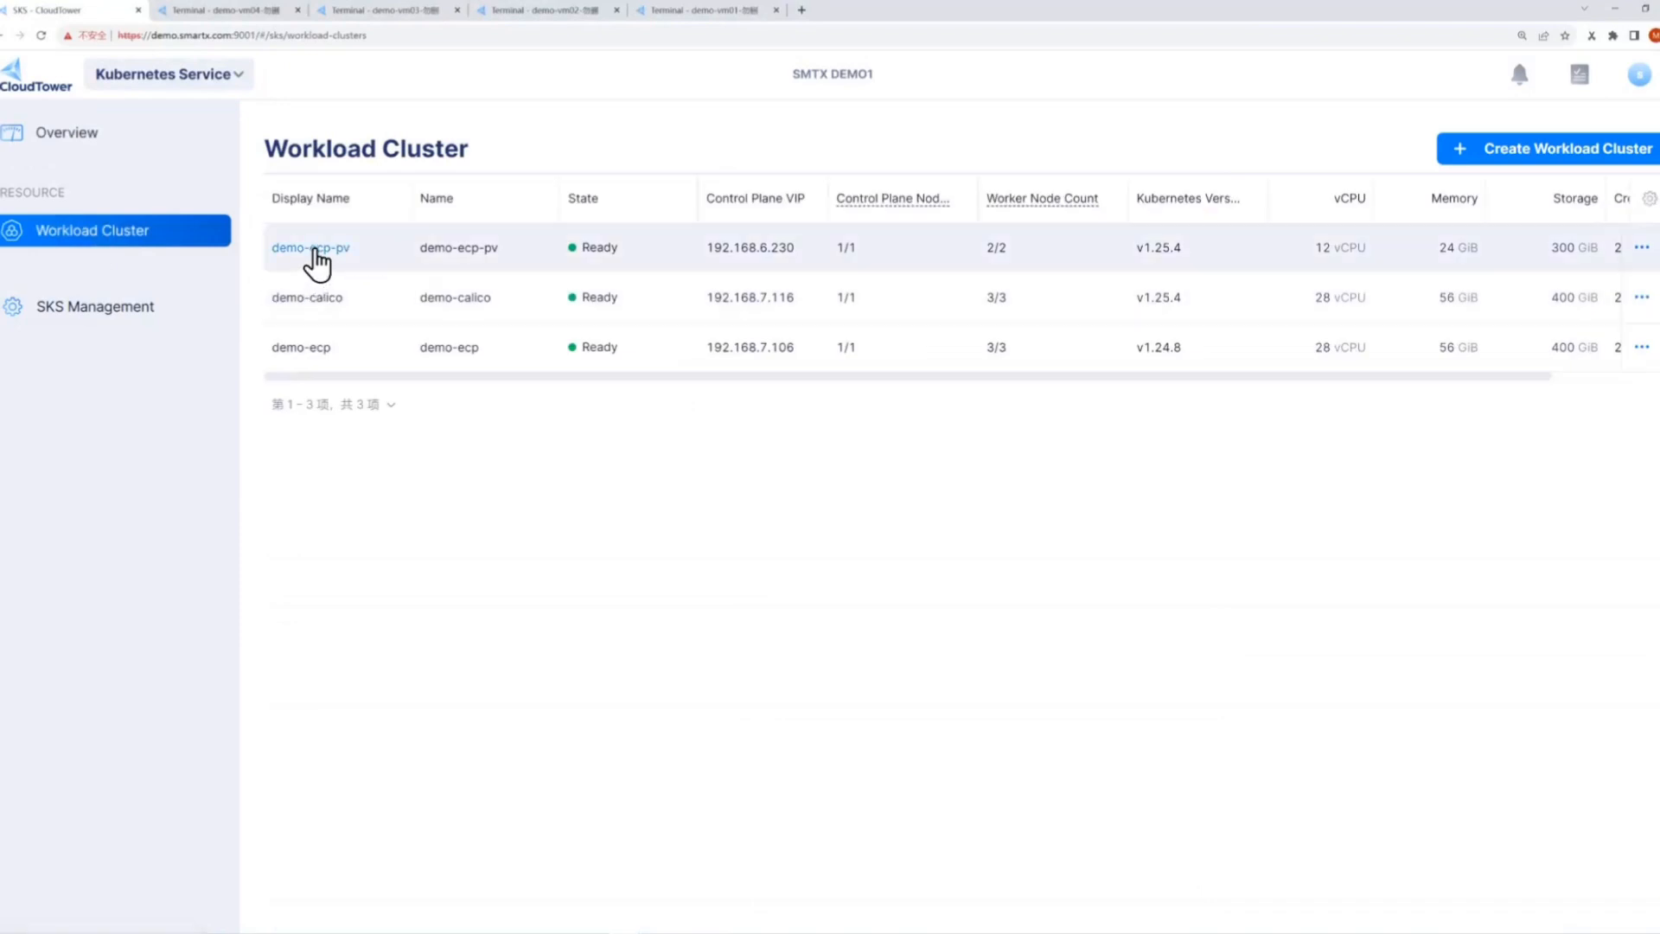
left_click(313, 249)
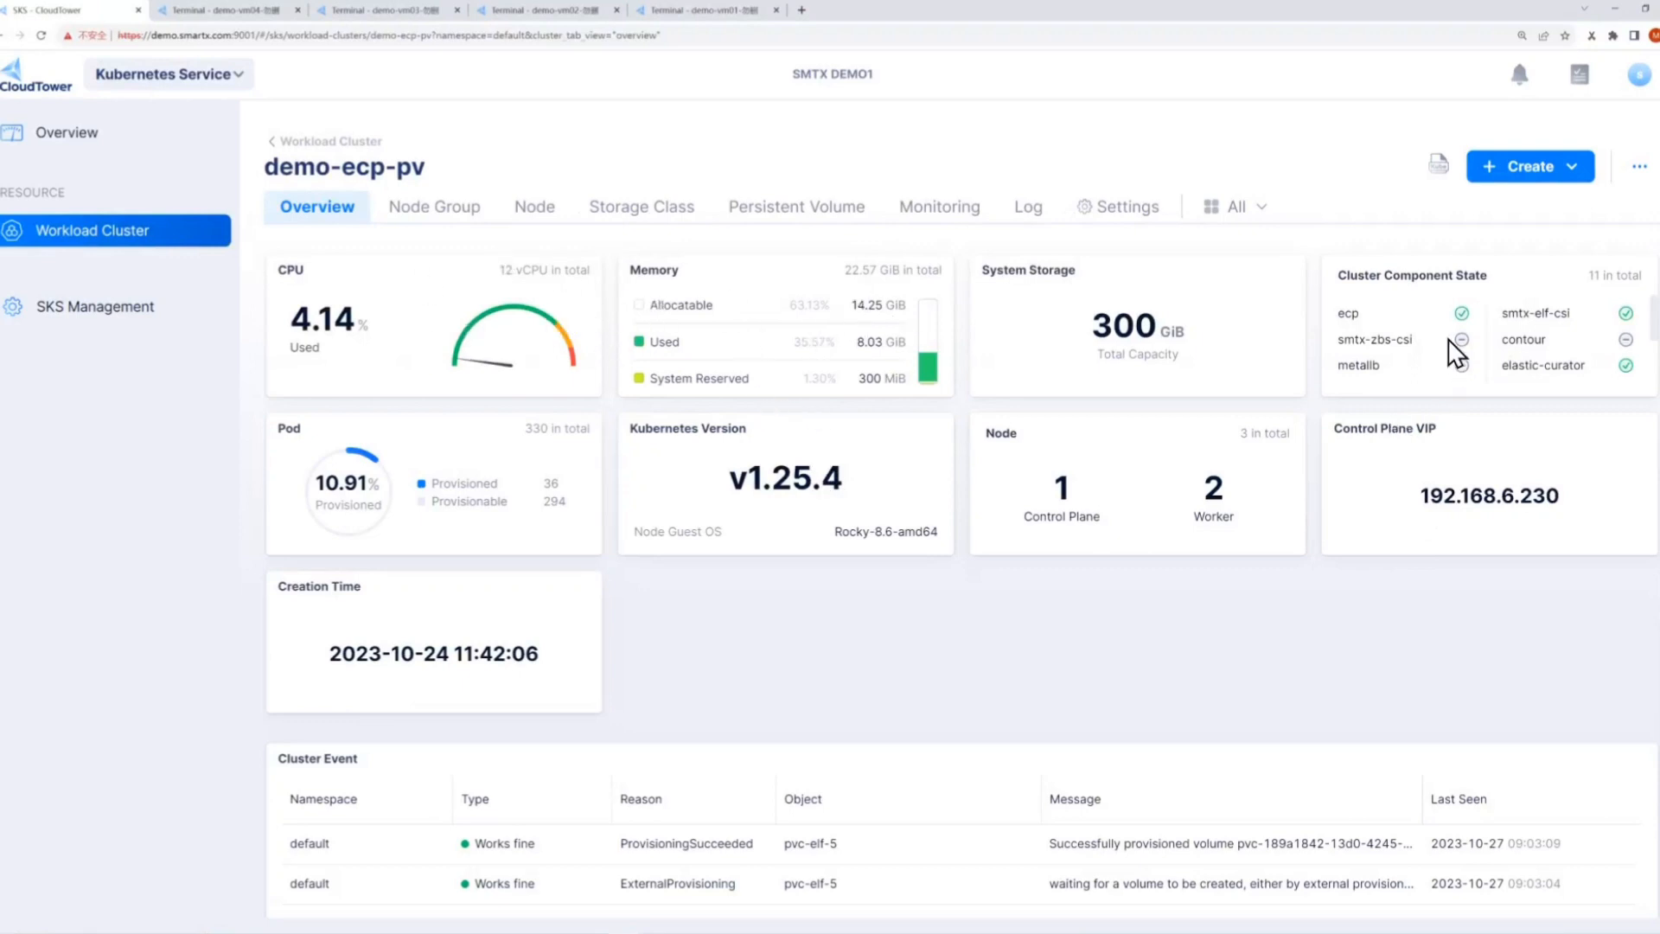
mouse_move(1456, 341)
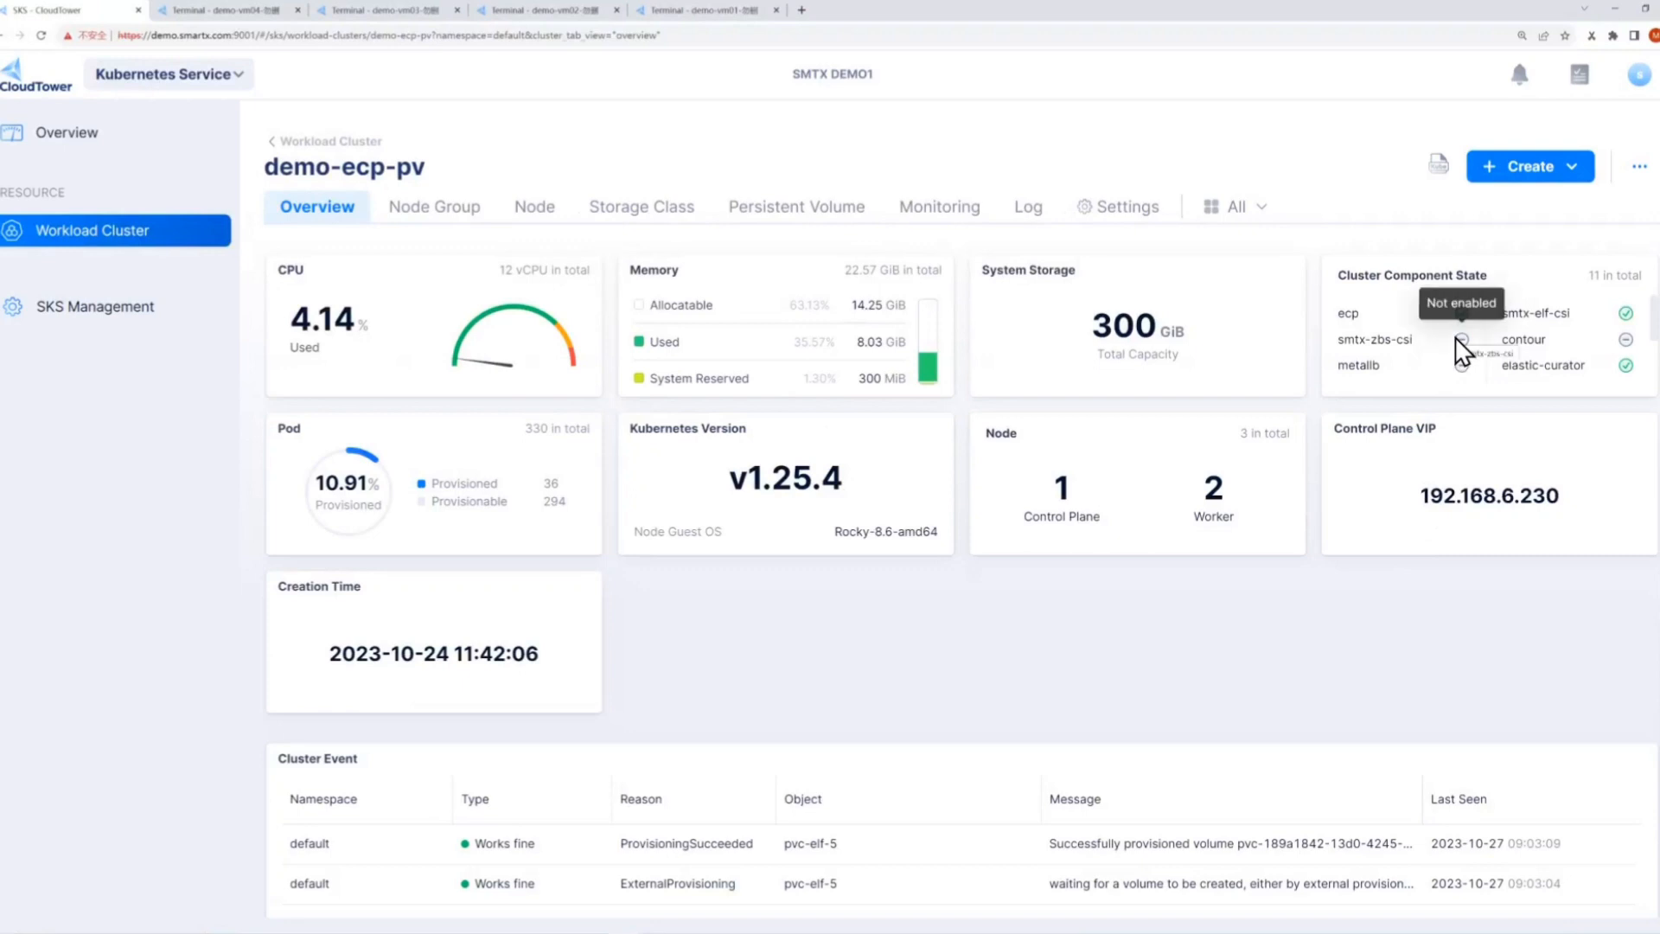
scroll(1499, 327, "down", 3)
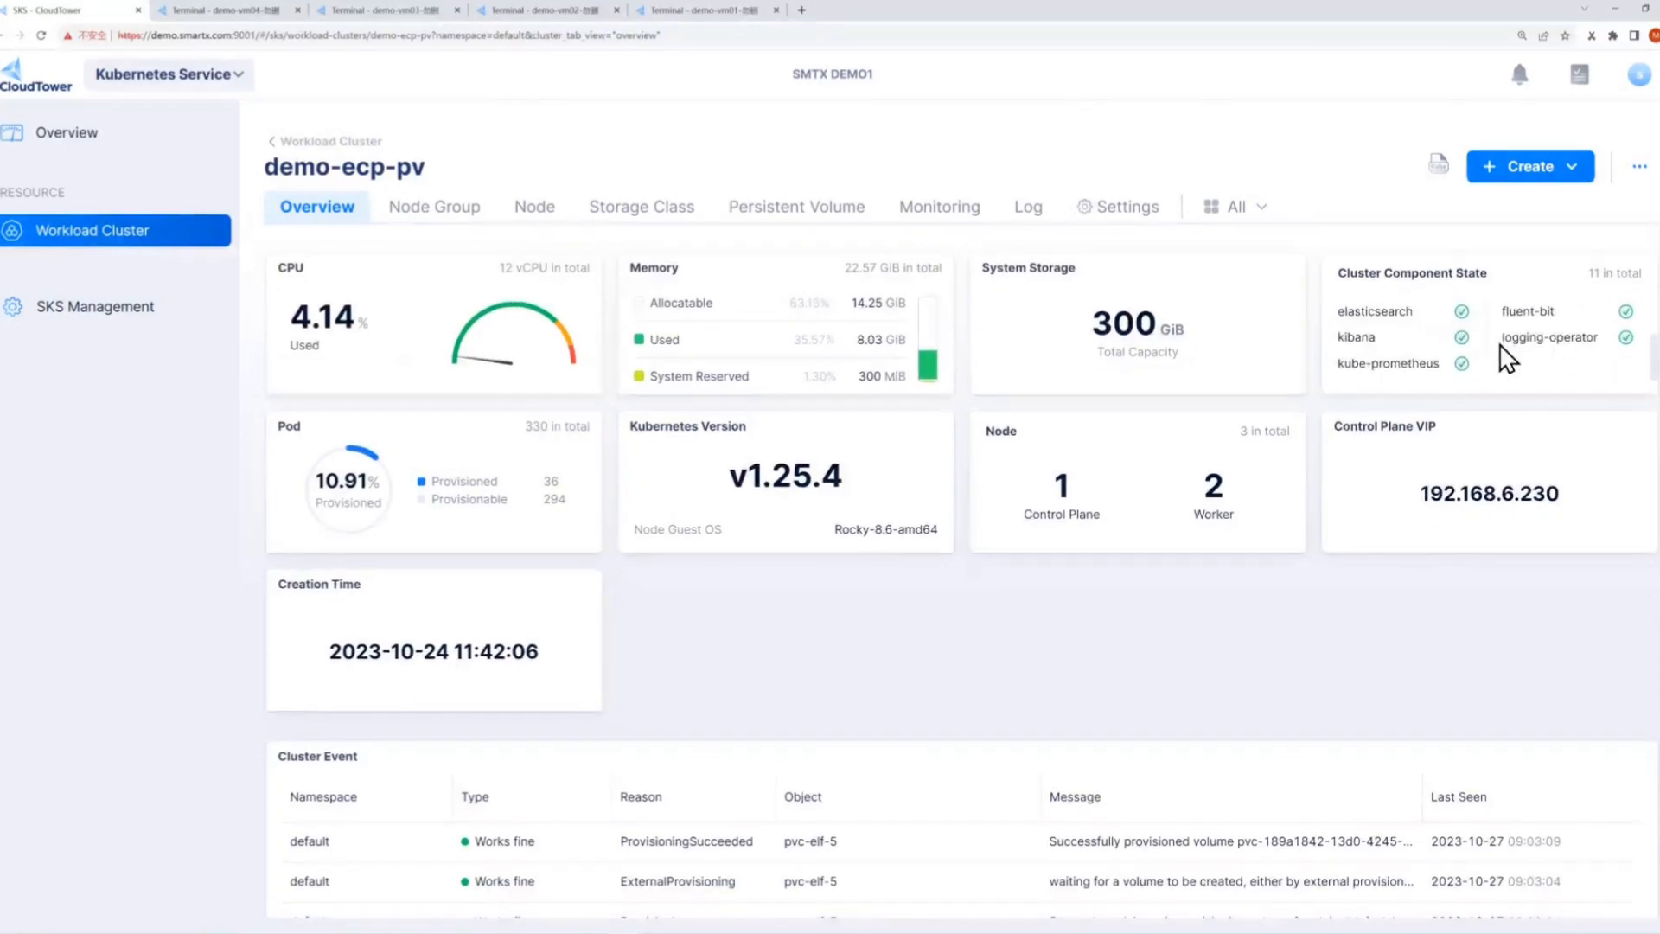
scroll(1499, 344, "up", 3)
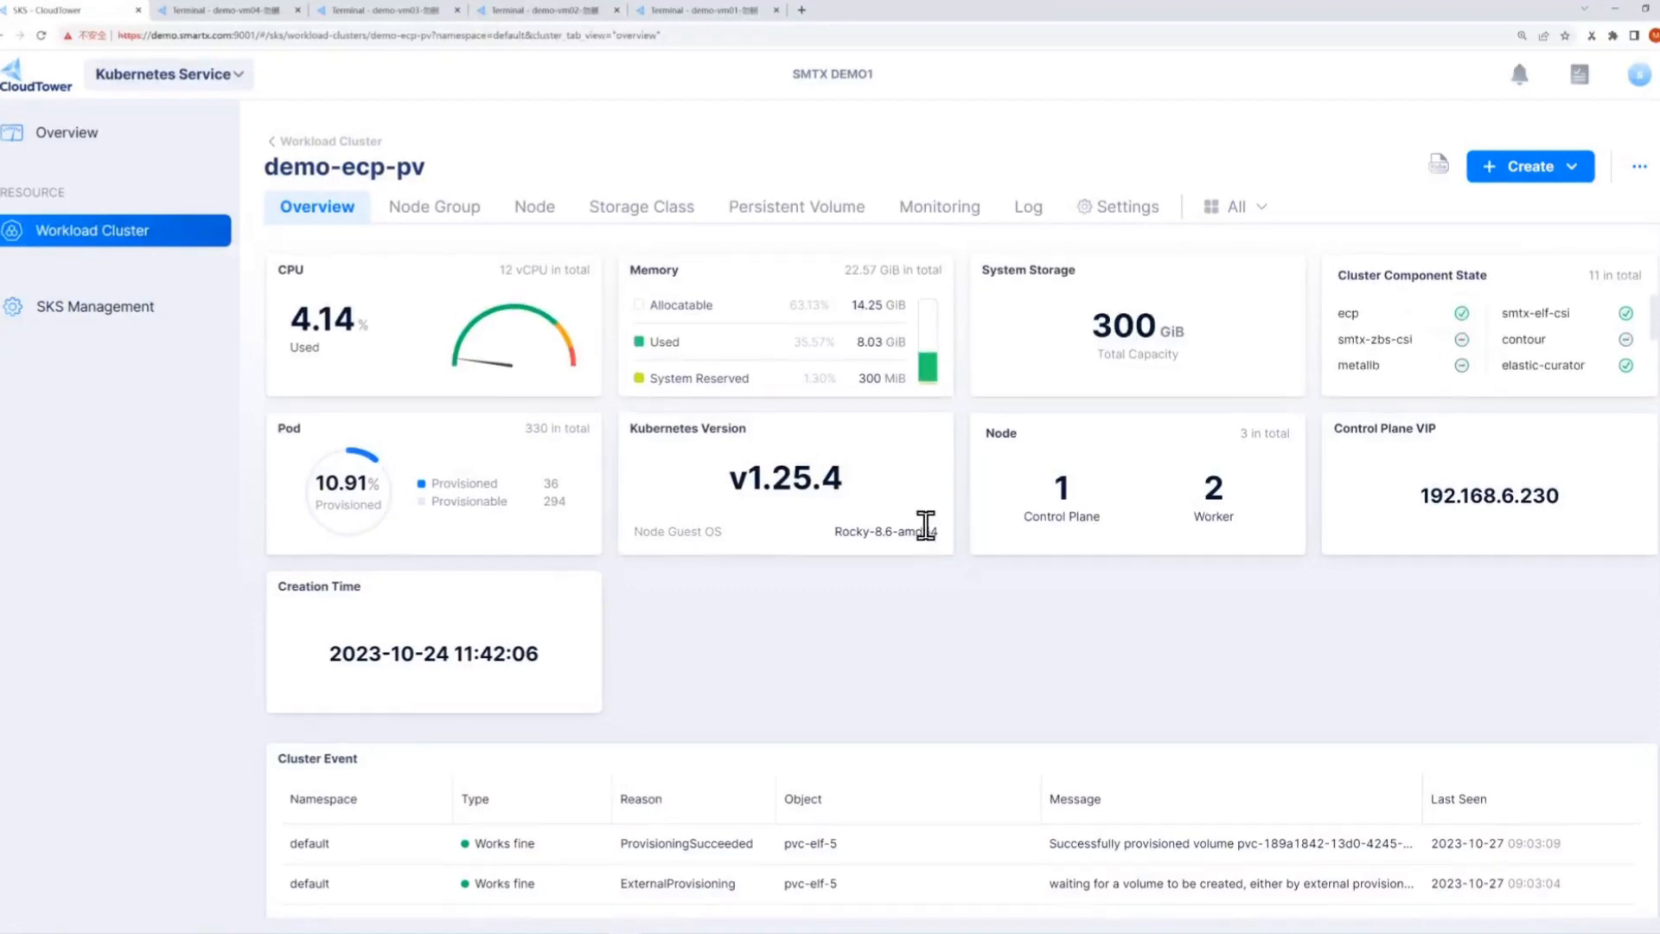
scroll(1129, 532, "down", 1)
scroll(1128, 526, "up", 1)
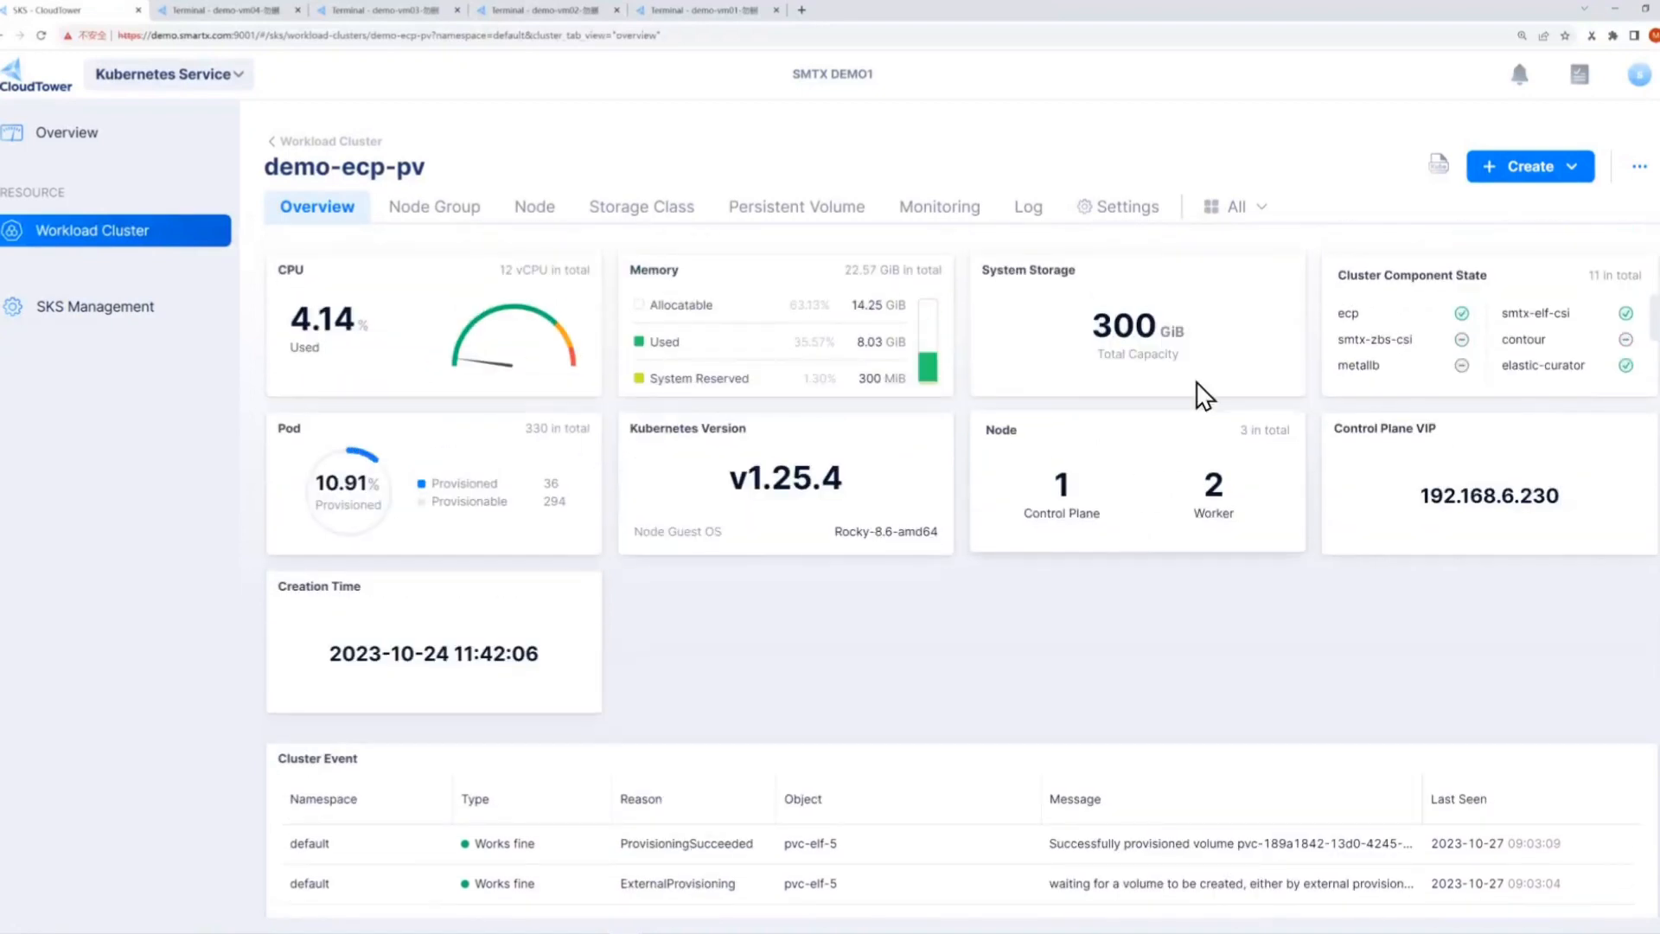
Step: Review the plugin management settings for monitoring, log, load balancer, ingress and CSI, and return to the cluster overview
left_click(1130, 218)
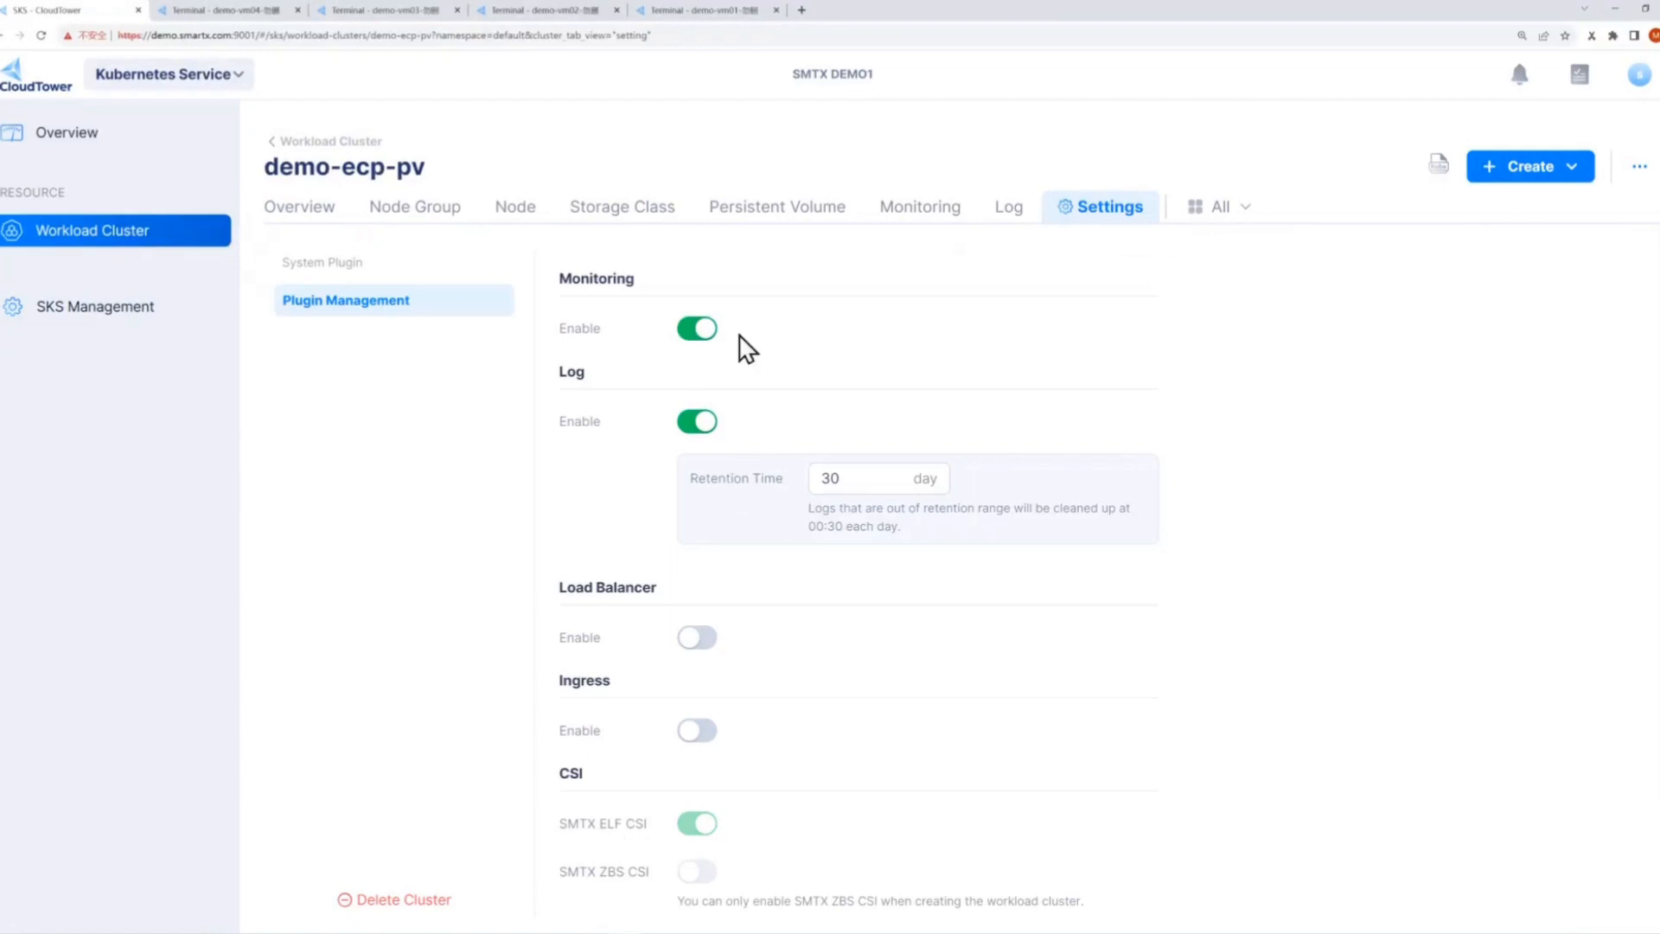
scroll(740, 697, "down", 2)
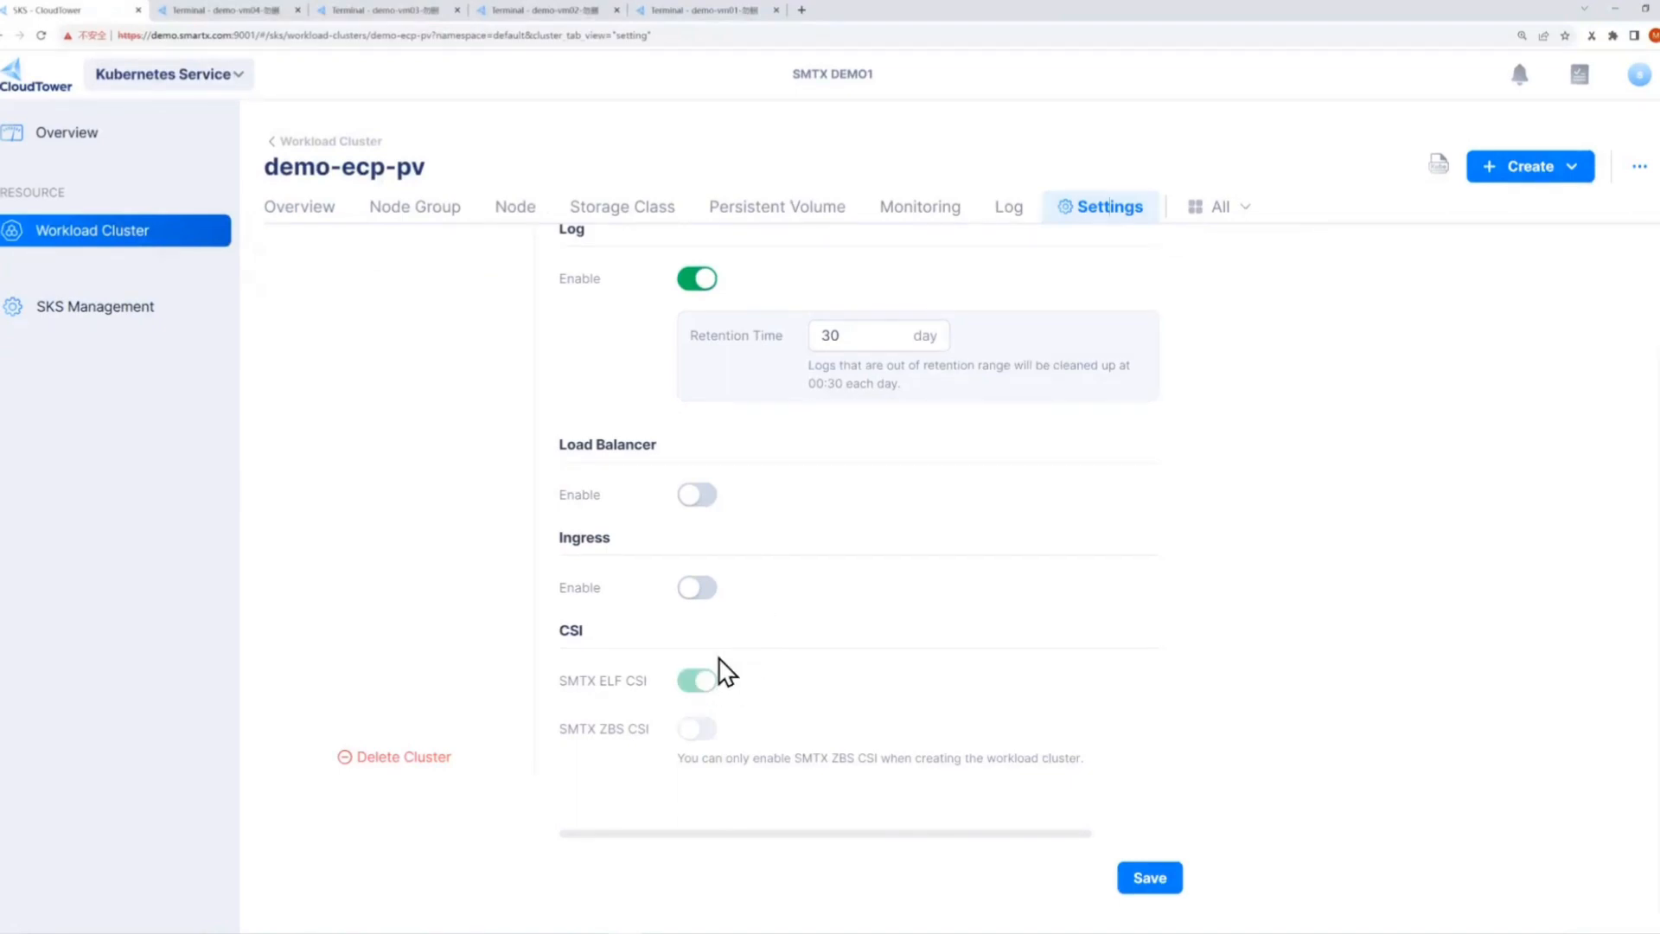
scroll(938, 761, "up", 2)
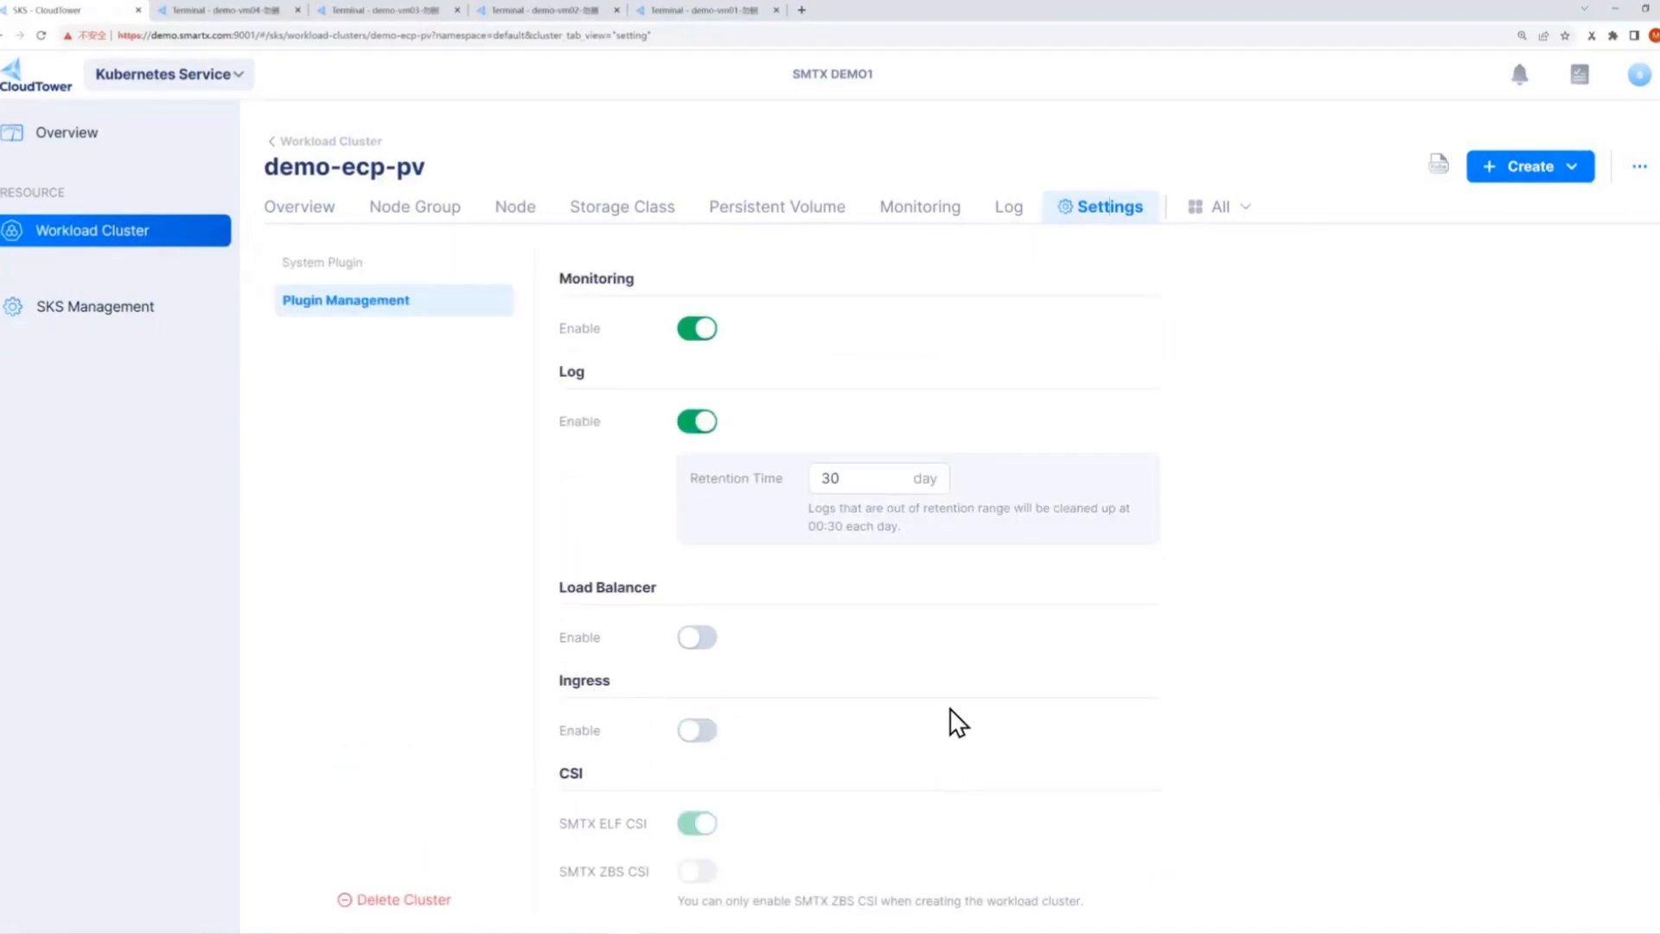
scroll(949, 707, "down", 2)
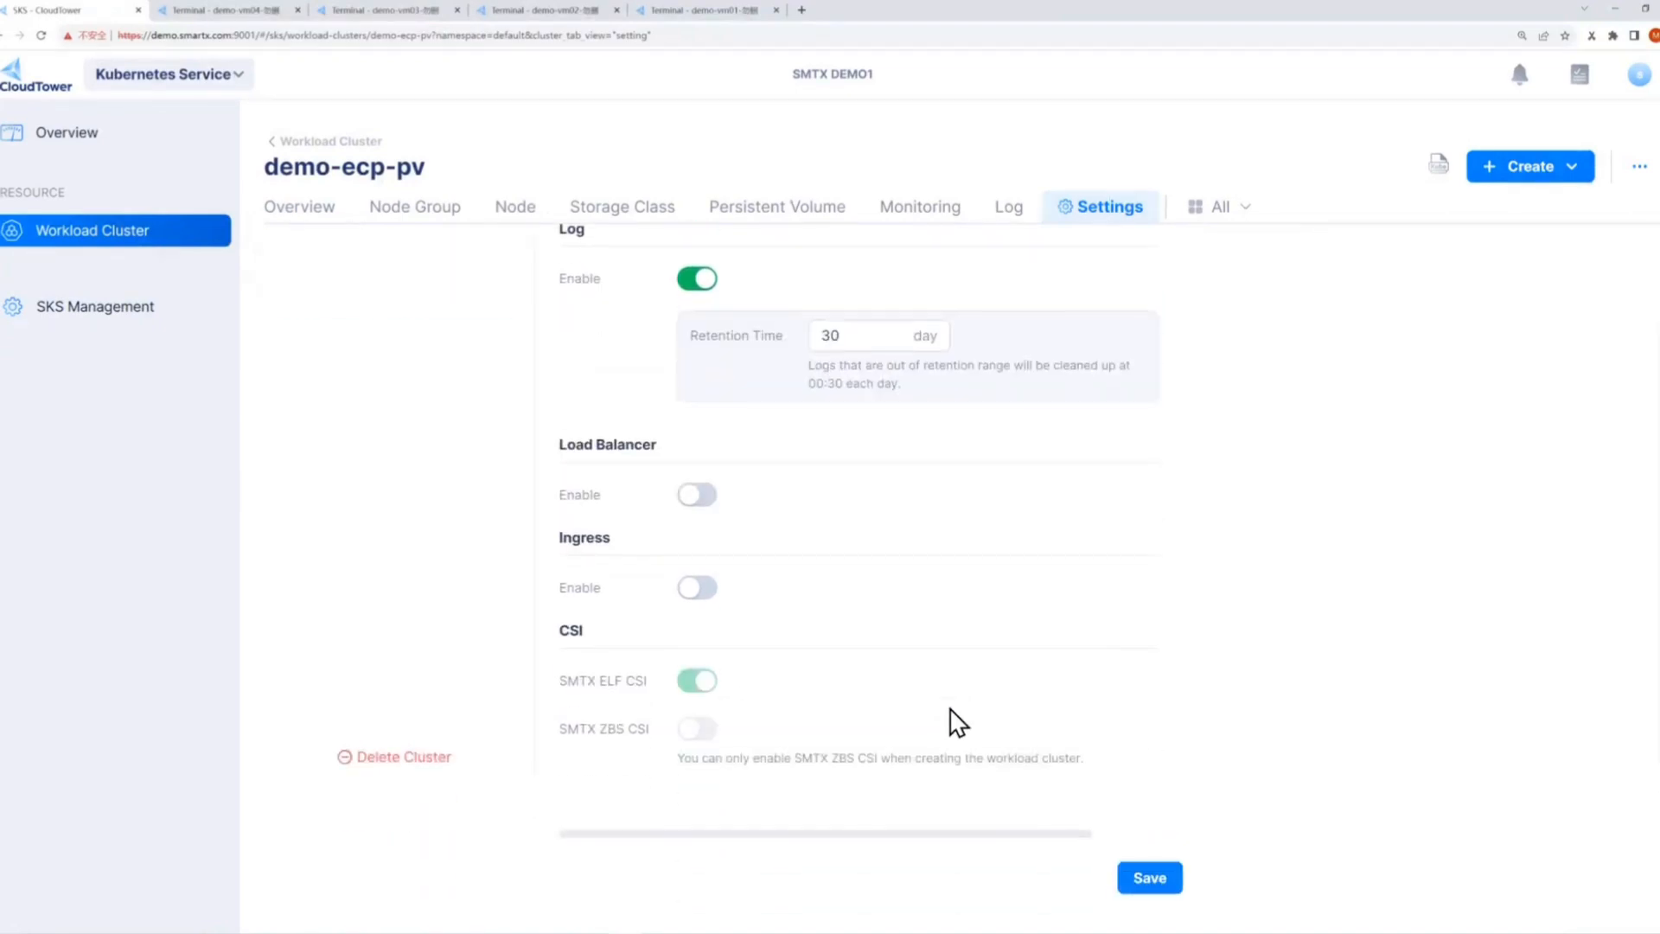
left_click(308, 220)
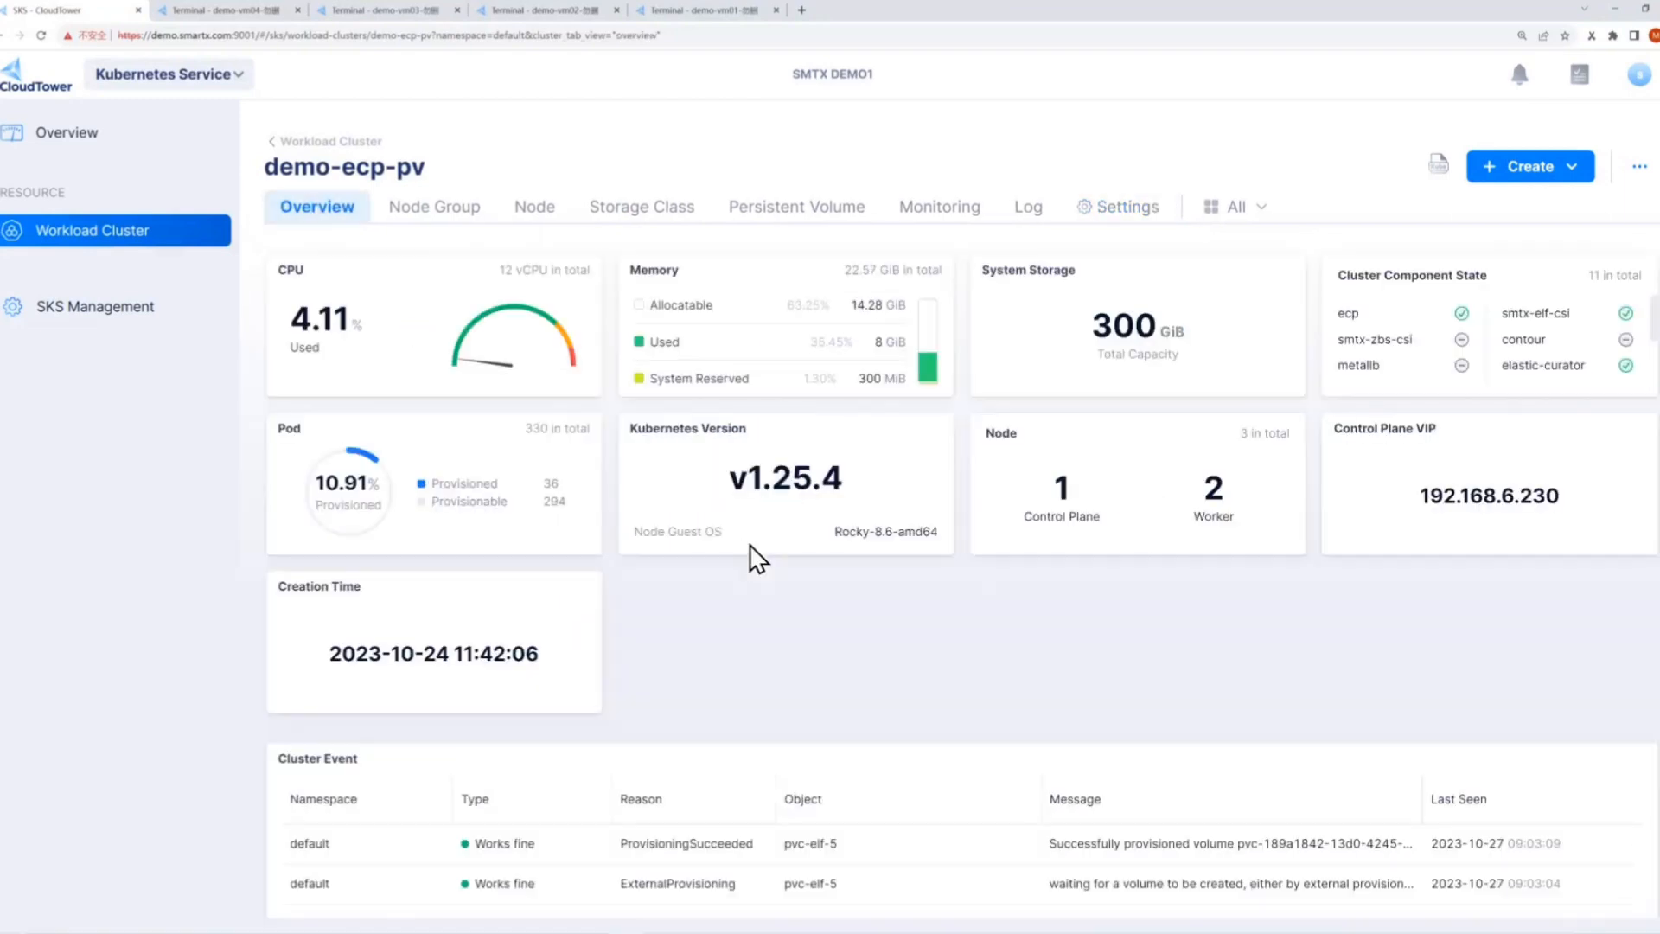
Step: Inspect the basic information form for creating a workload cluster and cancel it
left_click(159, 235)
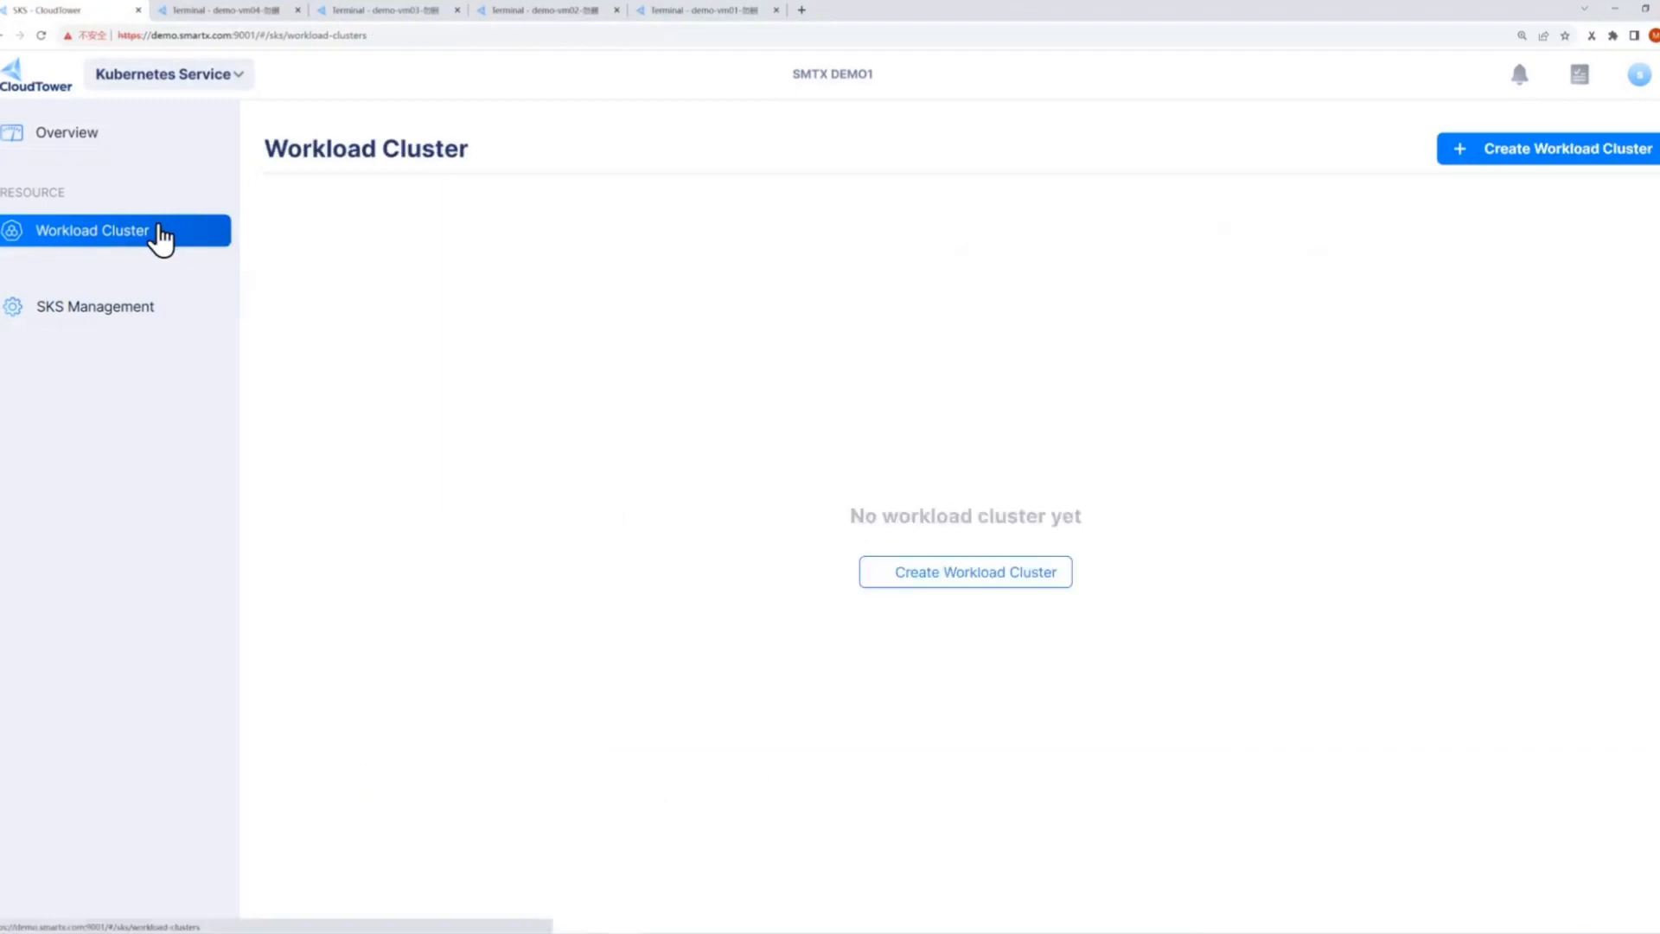
left_click(1608, 164)
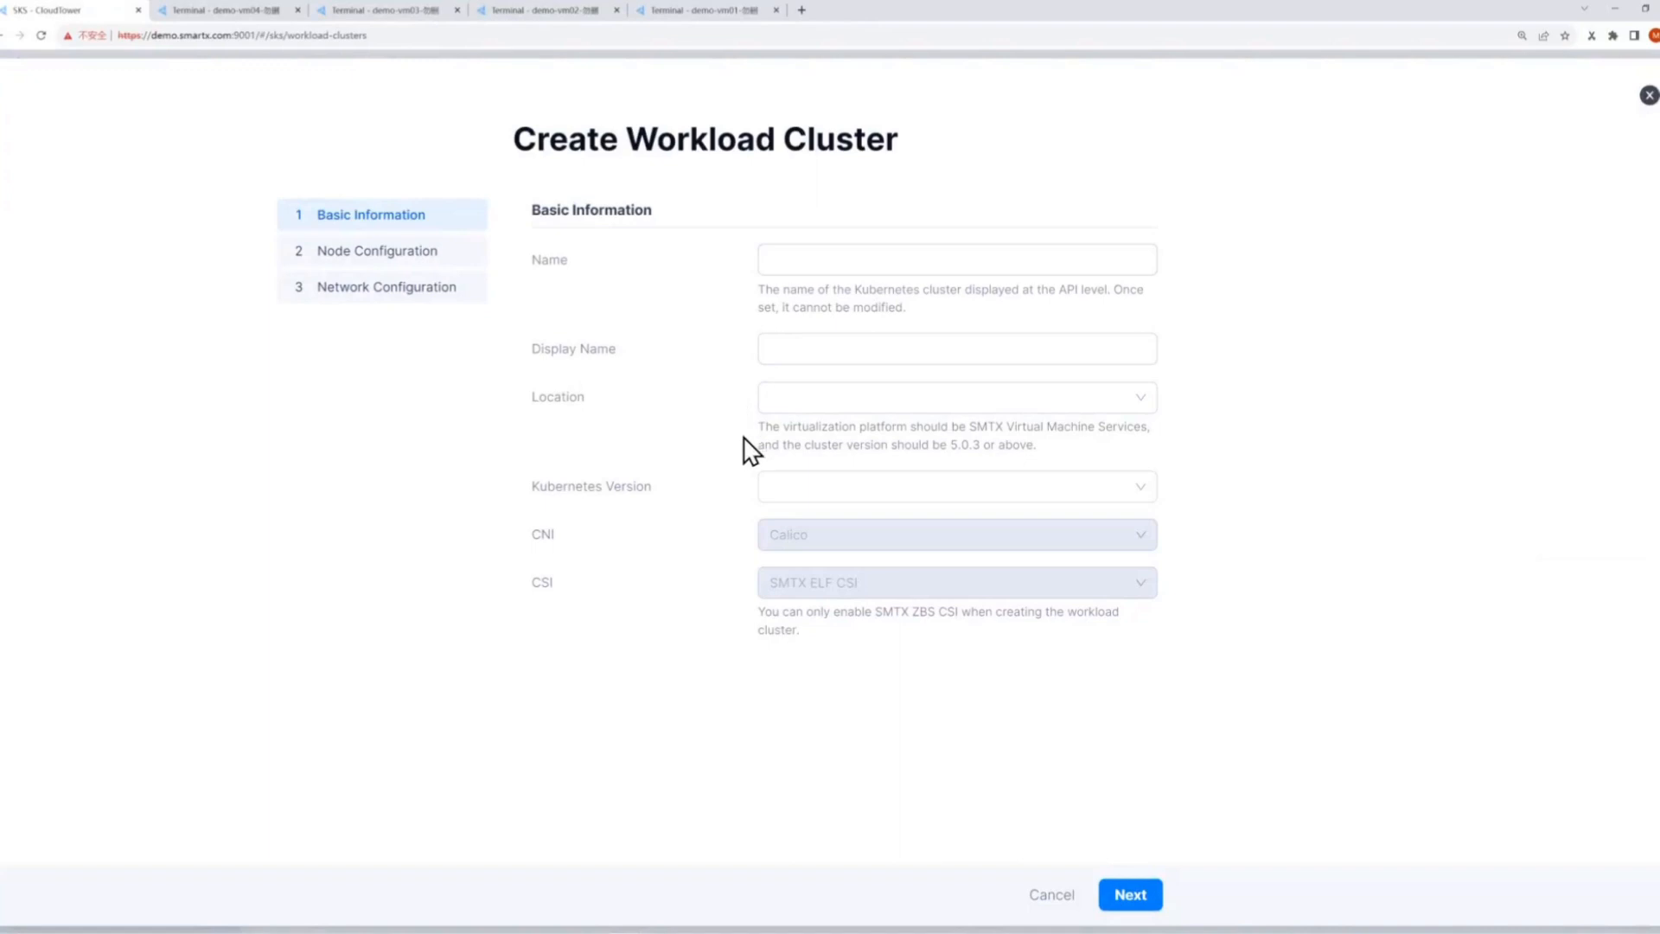
left_click(1029, 899)
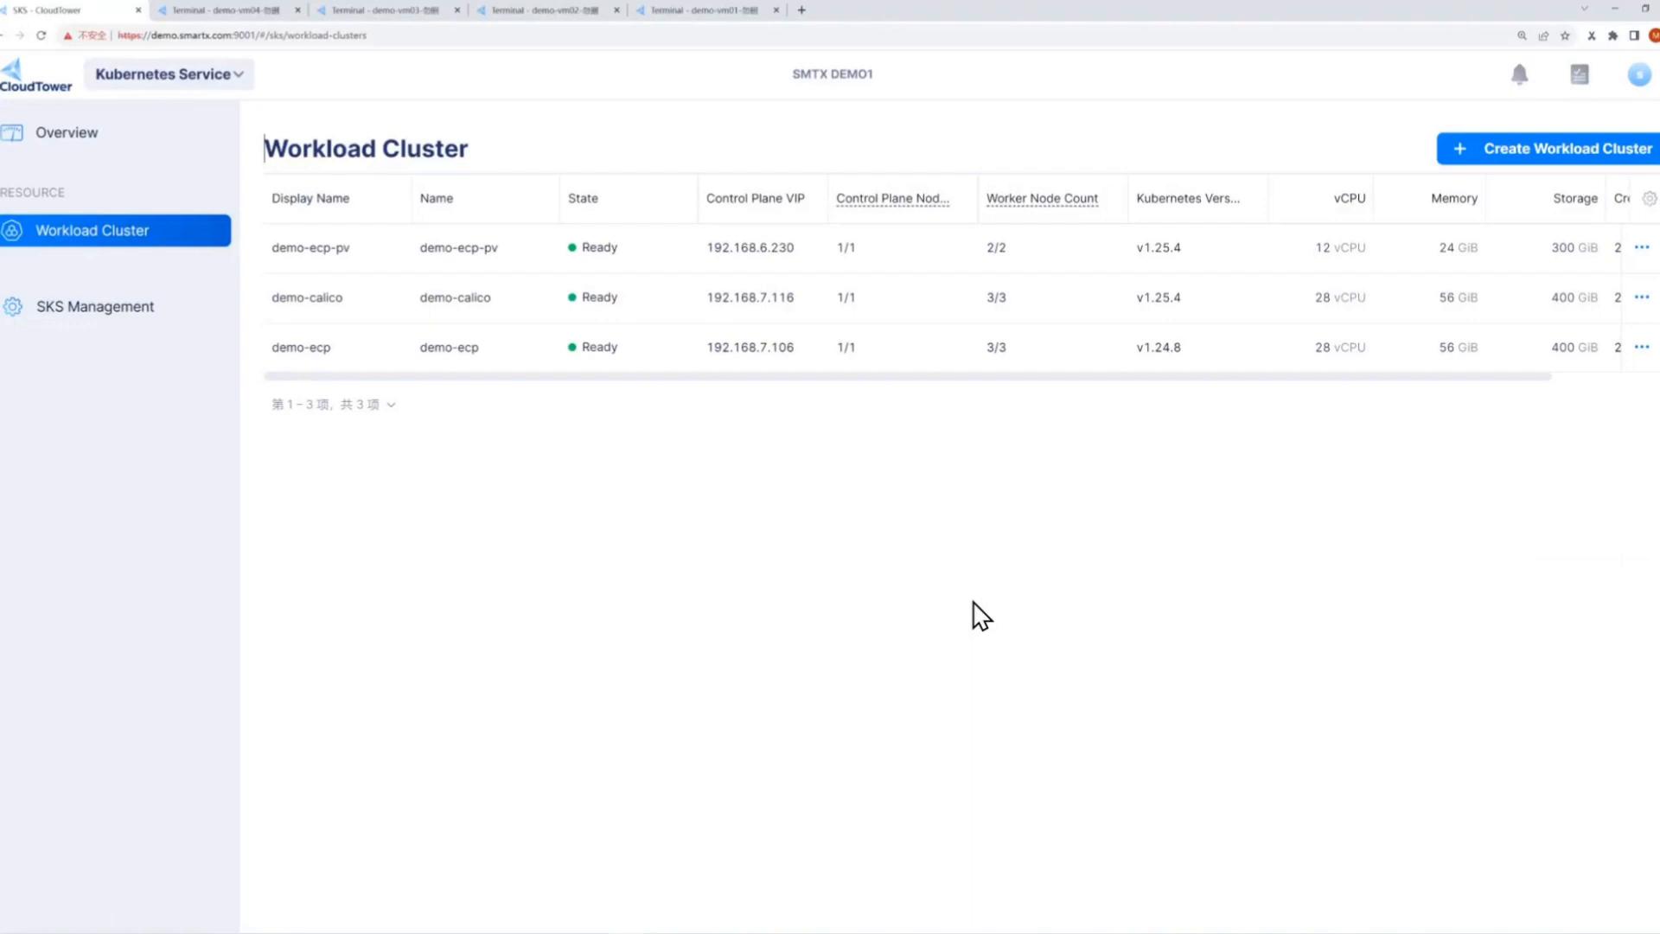
Step: Examine the control plane node count options in the demo-ecp-pv cluster's node groups and close them without saving
left_click(323, 252)
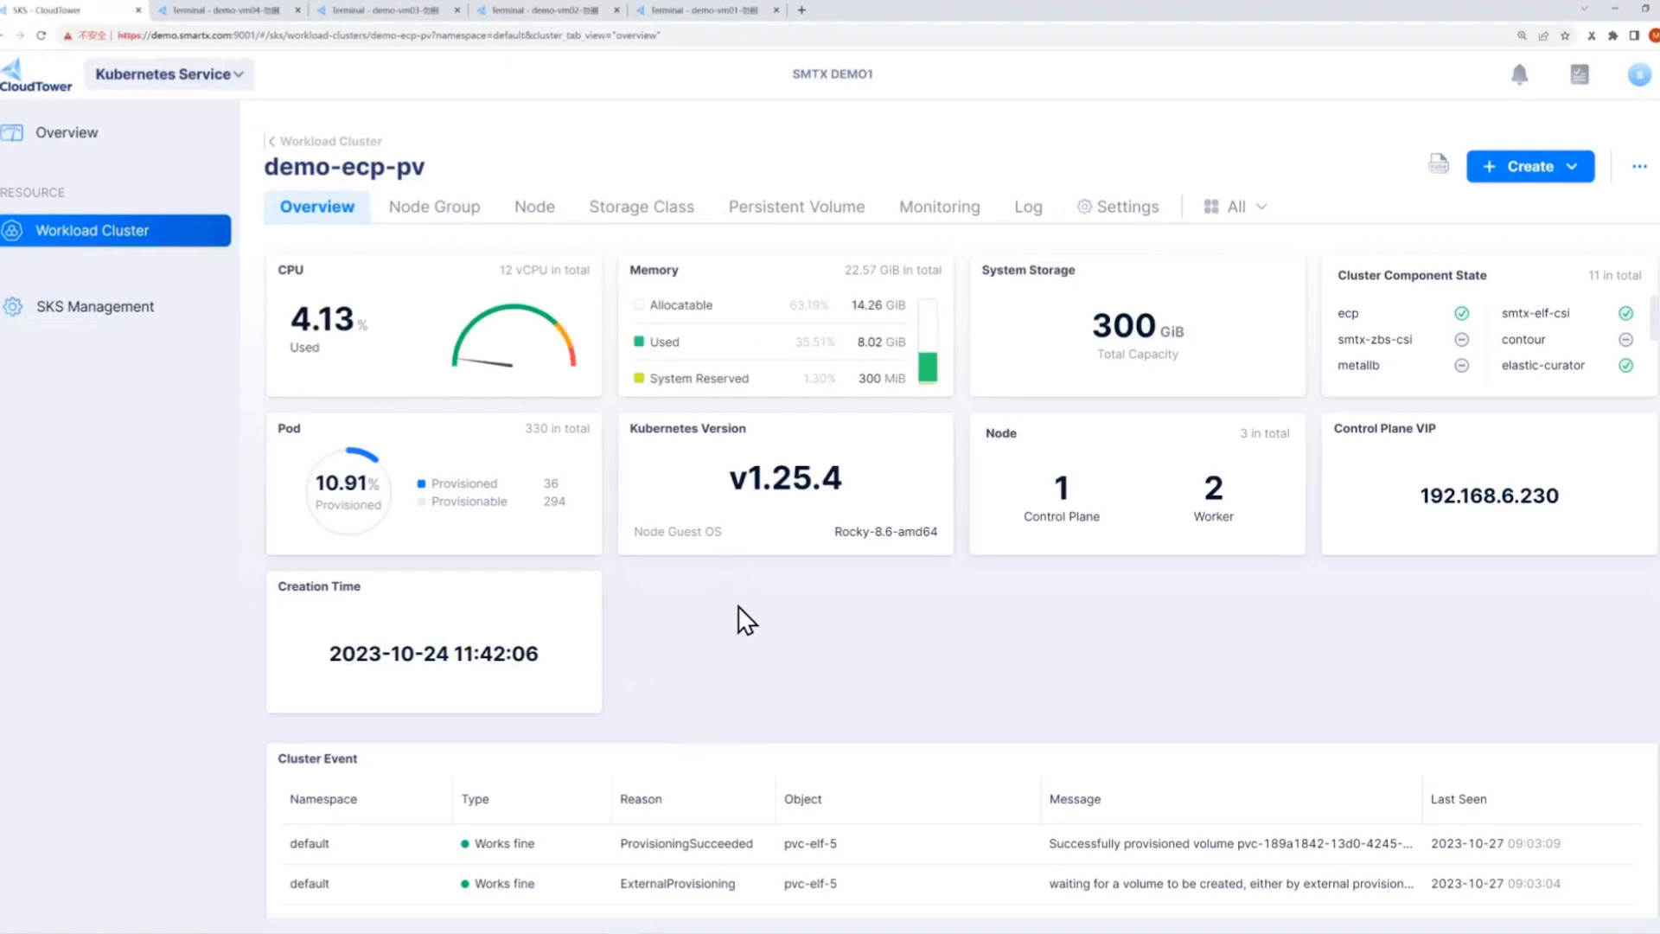
left_click(436, 207)
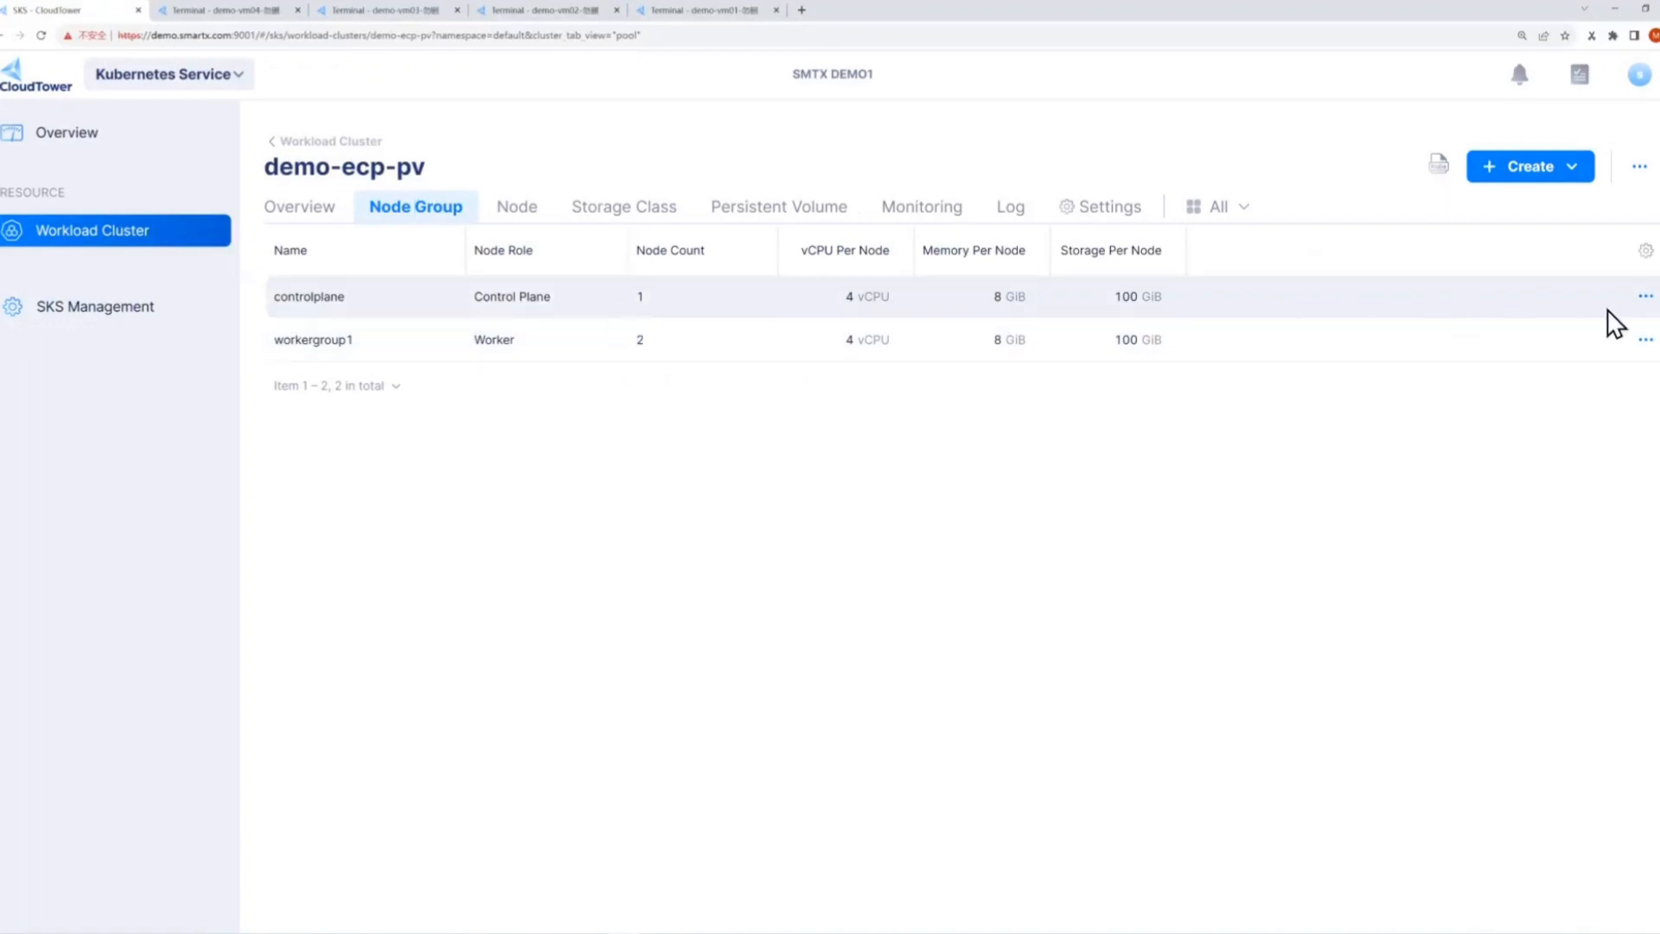
left_click(1647, 297)
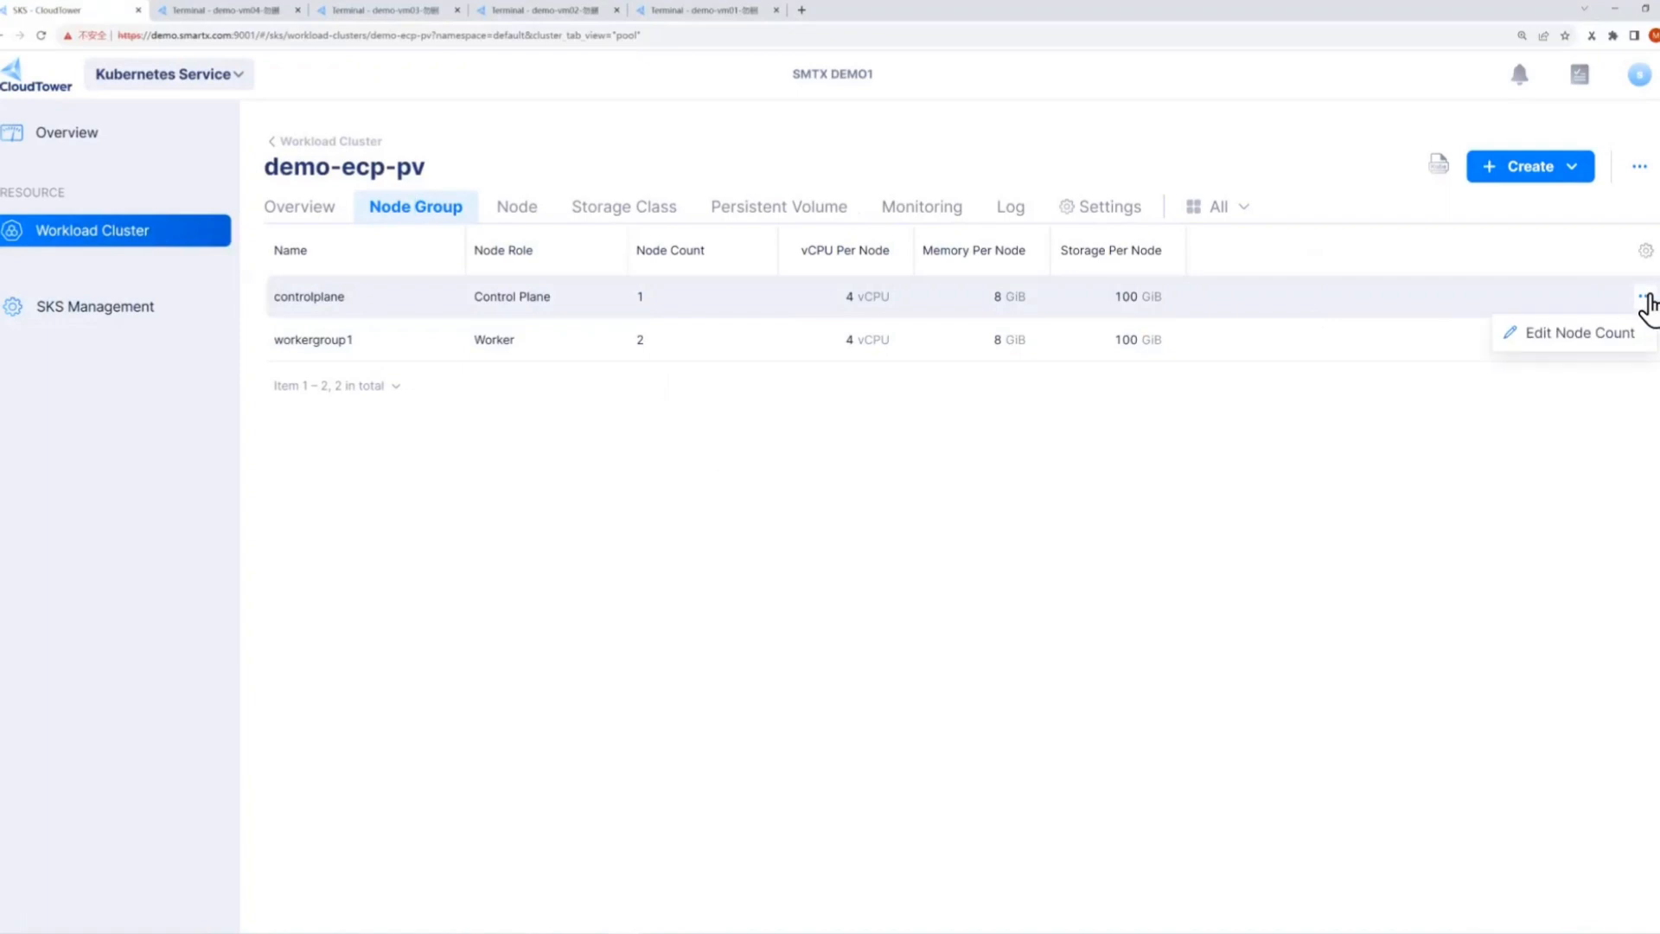
left_click(1595, 339)
left_click(803, 429)
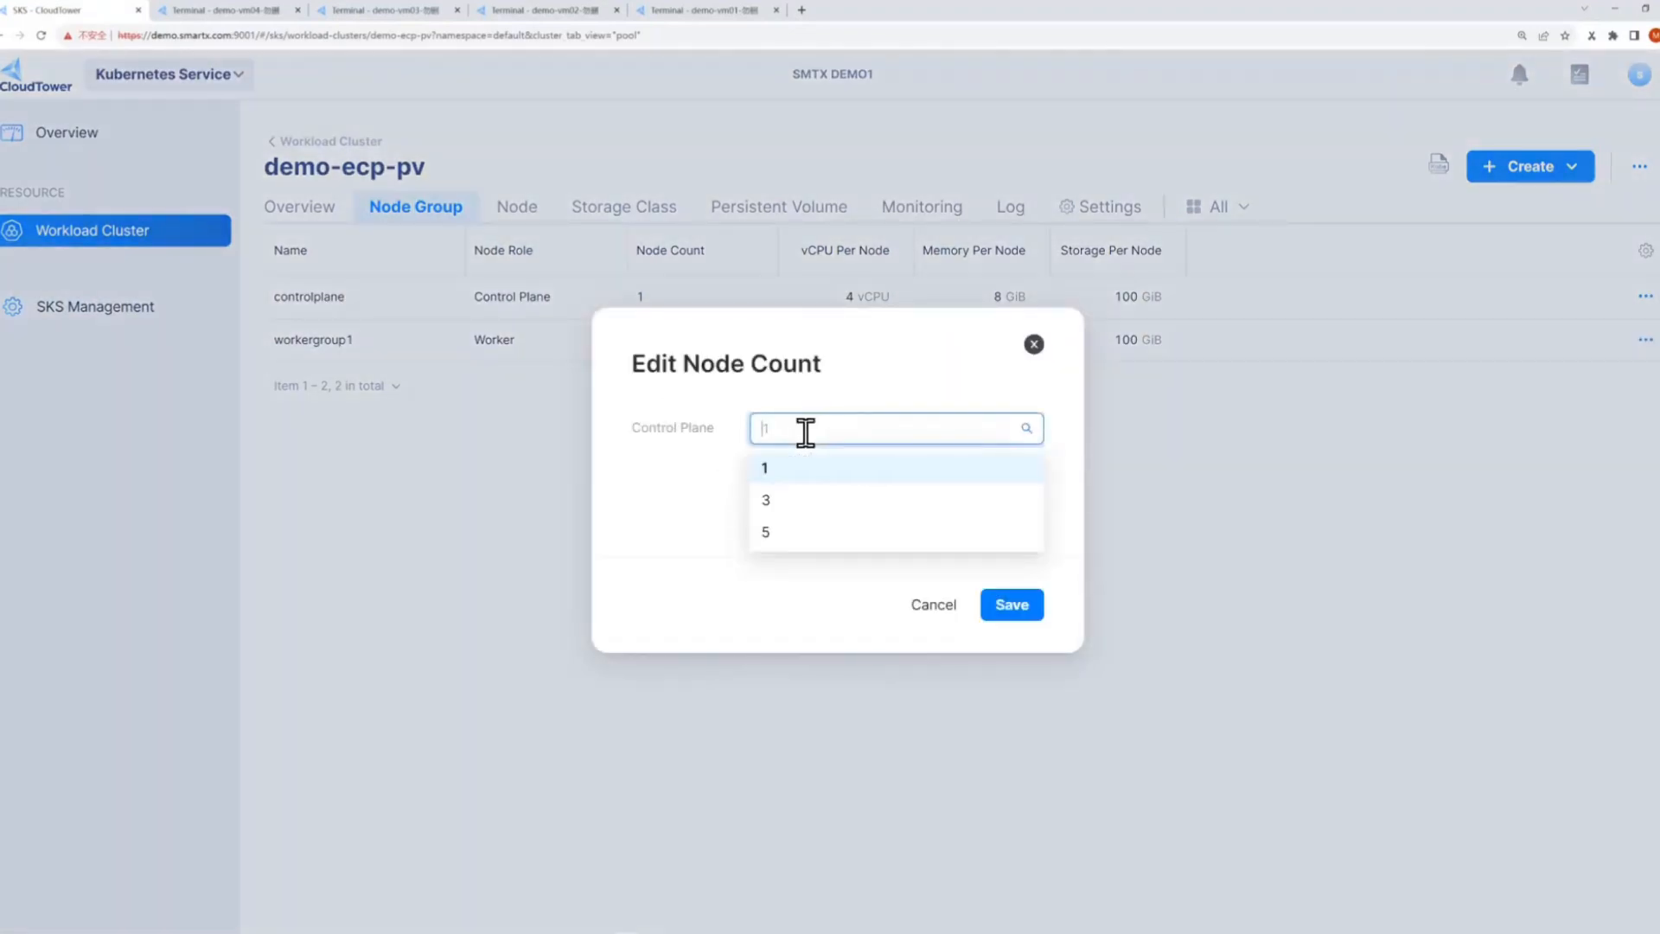
left_click(1034, 345)
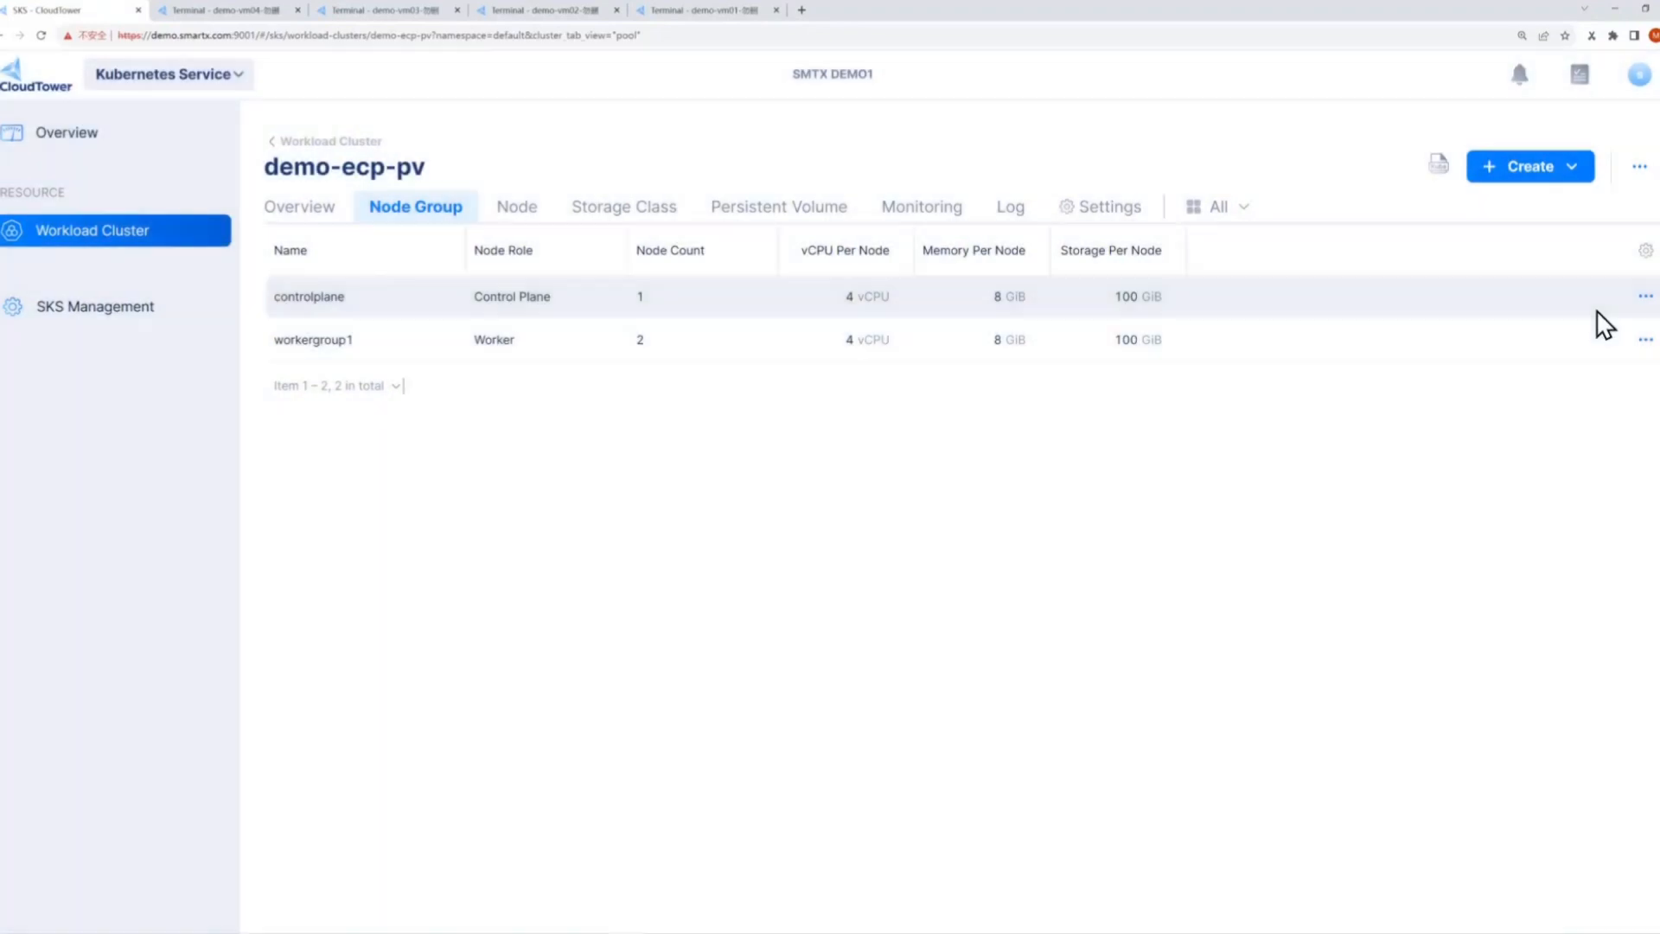
Step: Inspect the node count setting of the workergroup1 worker group and close it without saving
left_click(1644, 339)
left_click(1504, 377)
double_click(893, 422)
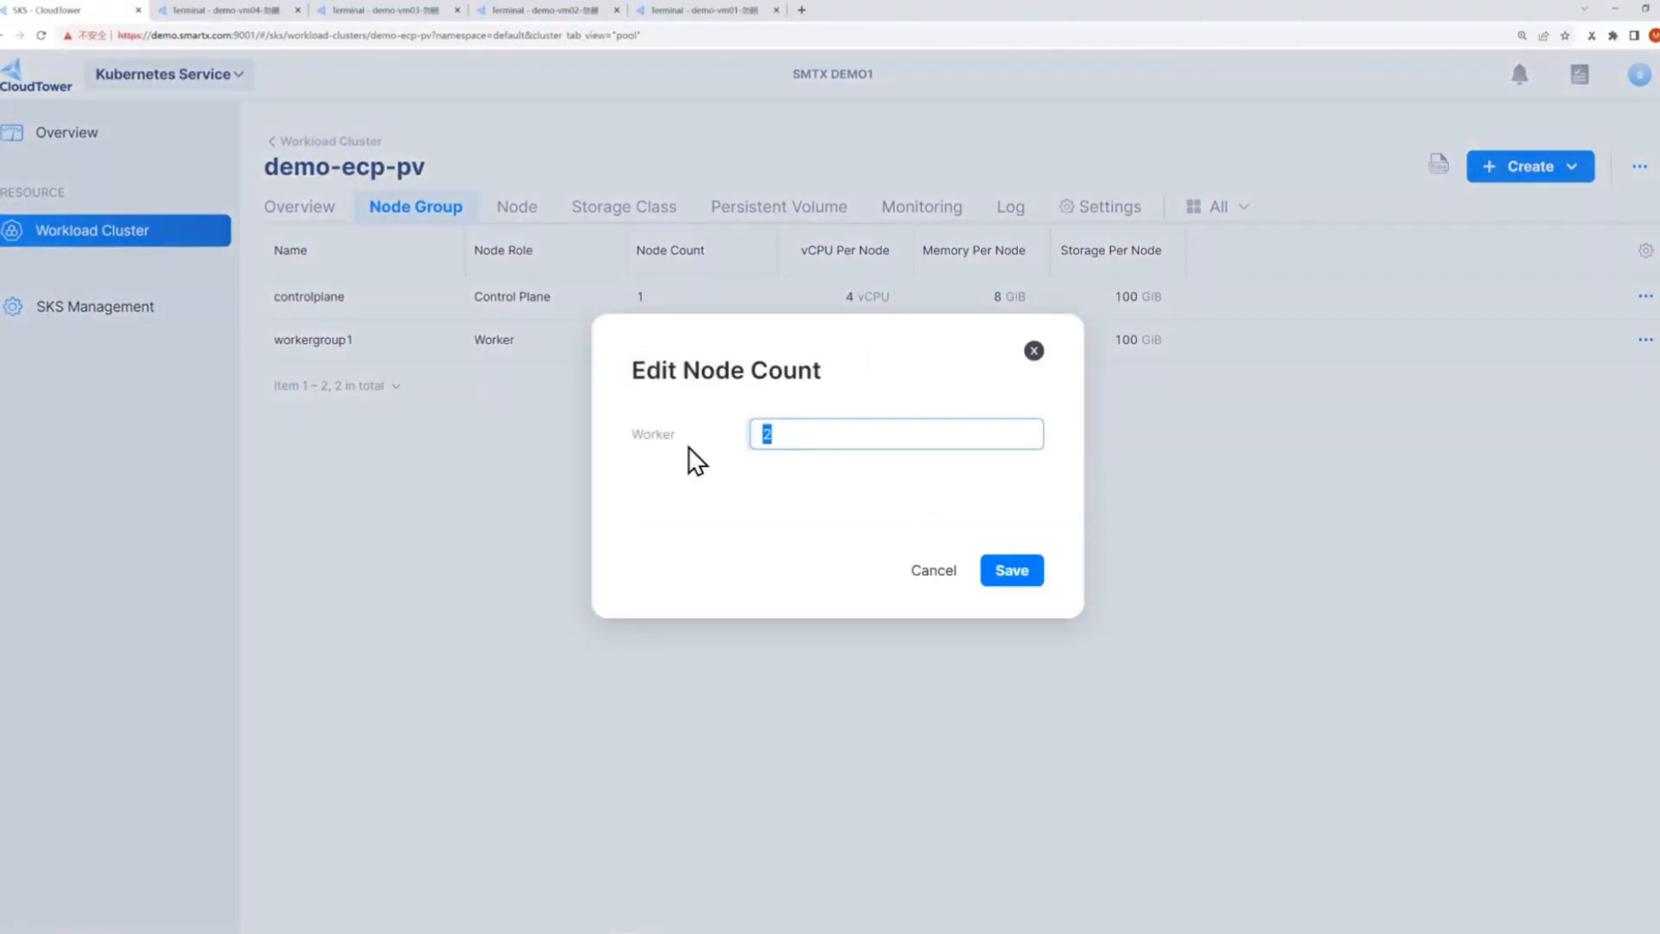
left_click(1034, 350)
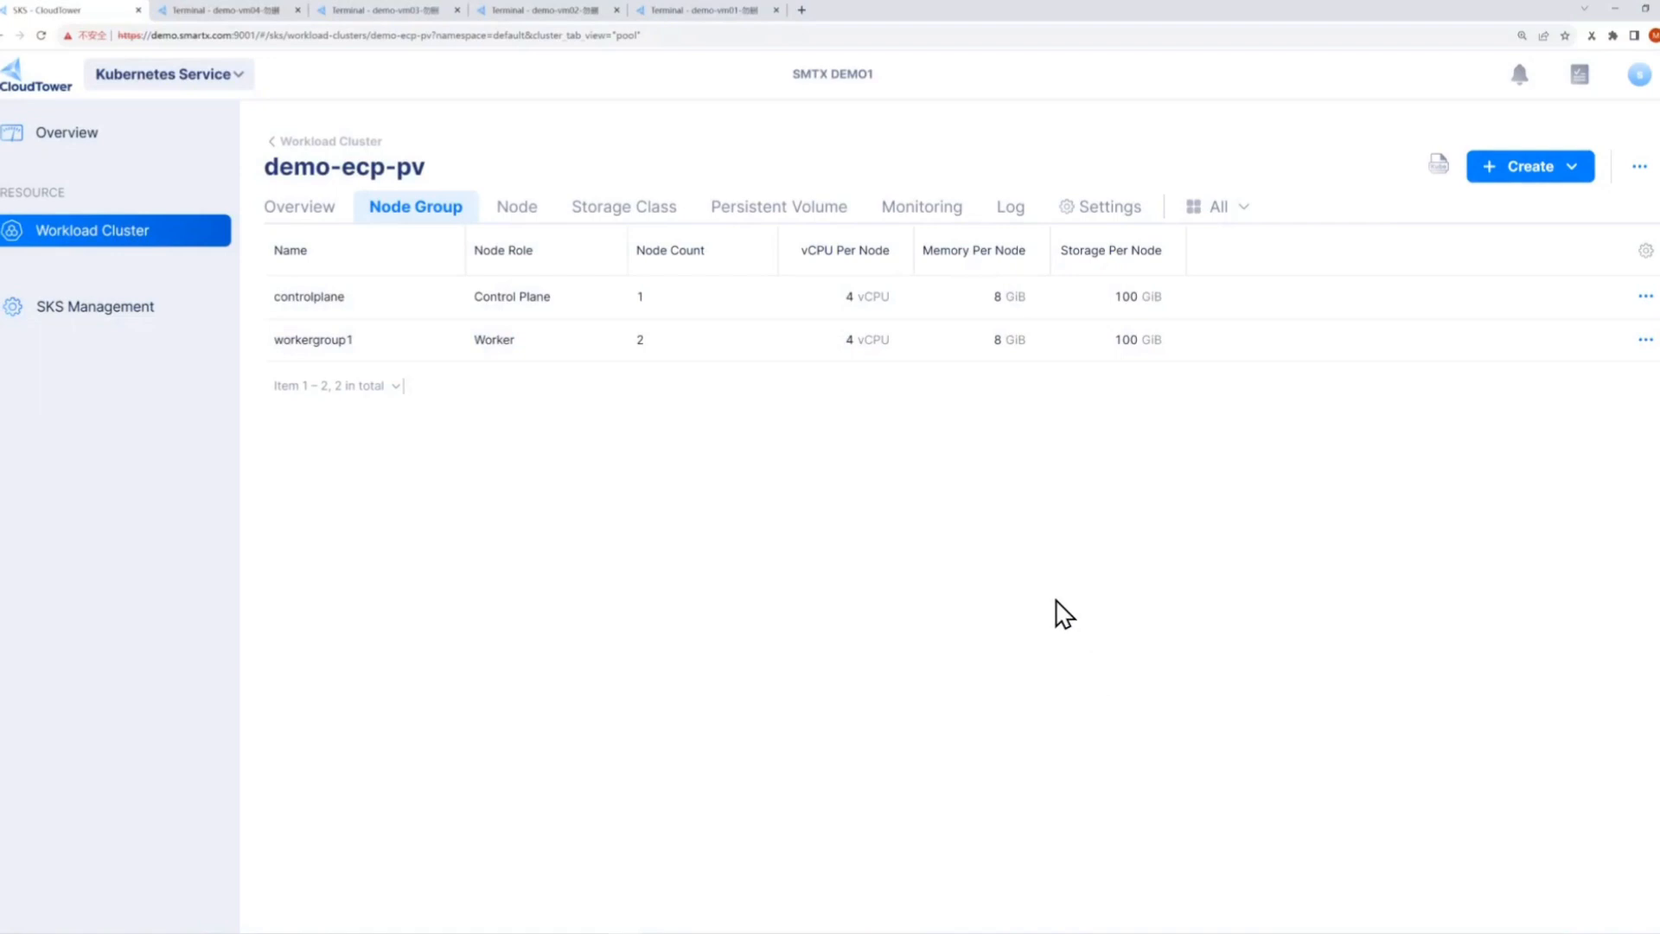
Step: Inspect the node group creation form with a second worker node group added, including its CPU and memory fields, and cancel it
left_click(1532, 173)
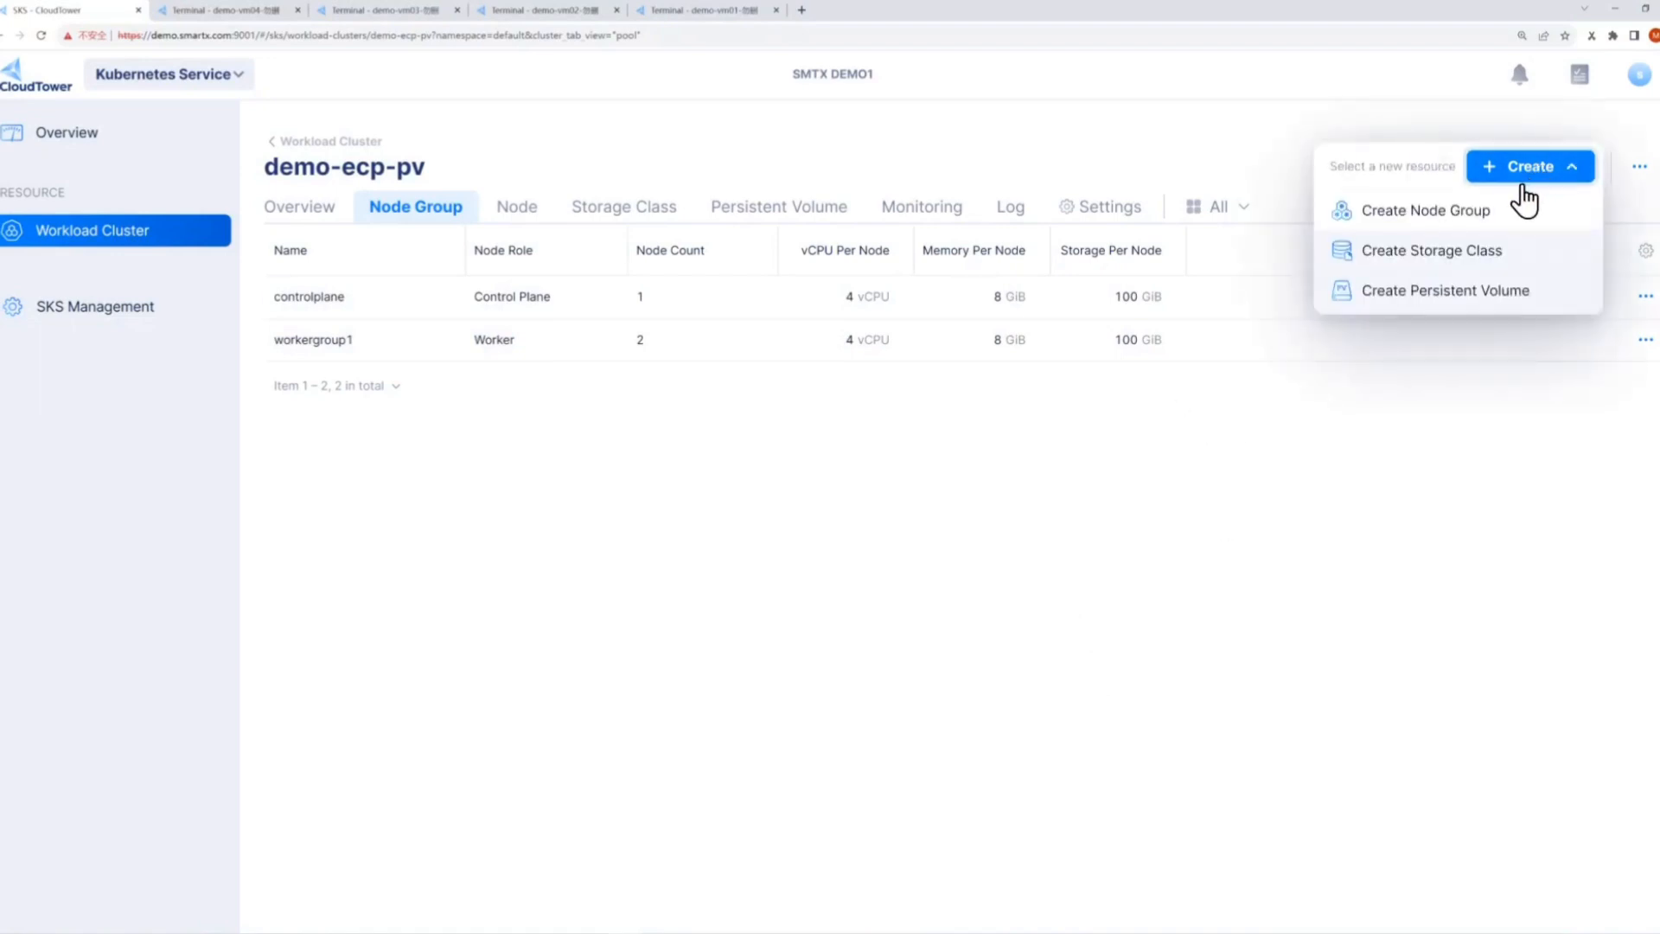
left_click(1467, 216)
left_click(599, 563)
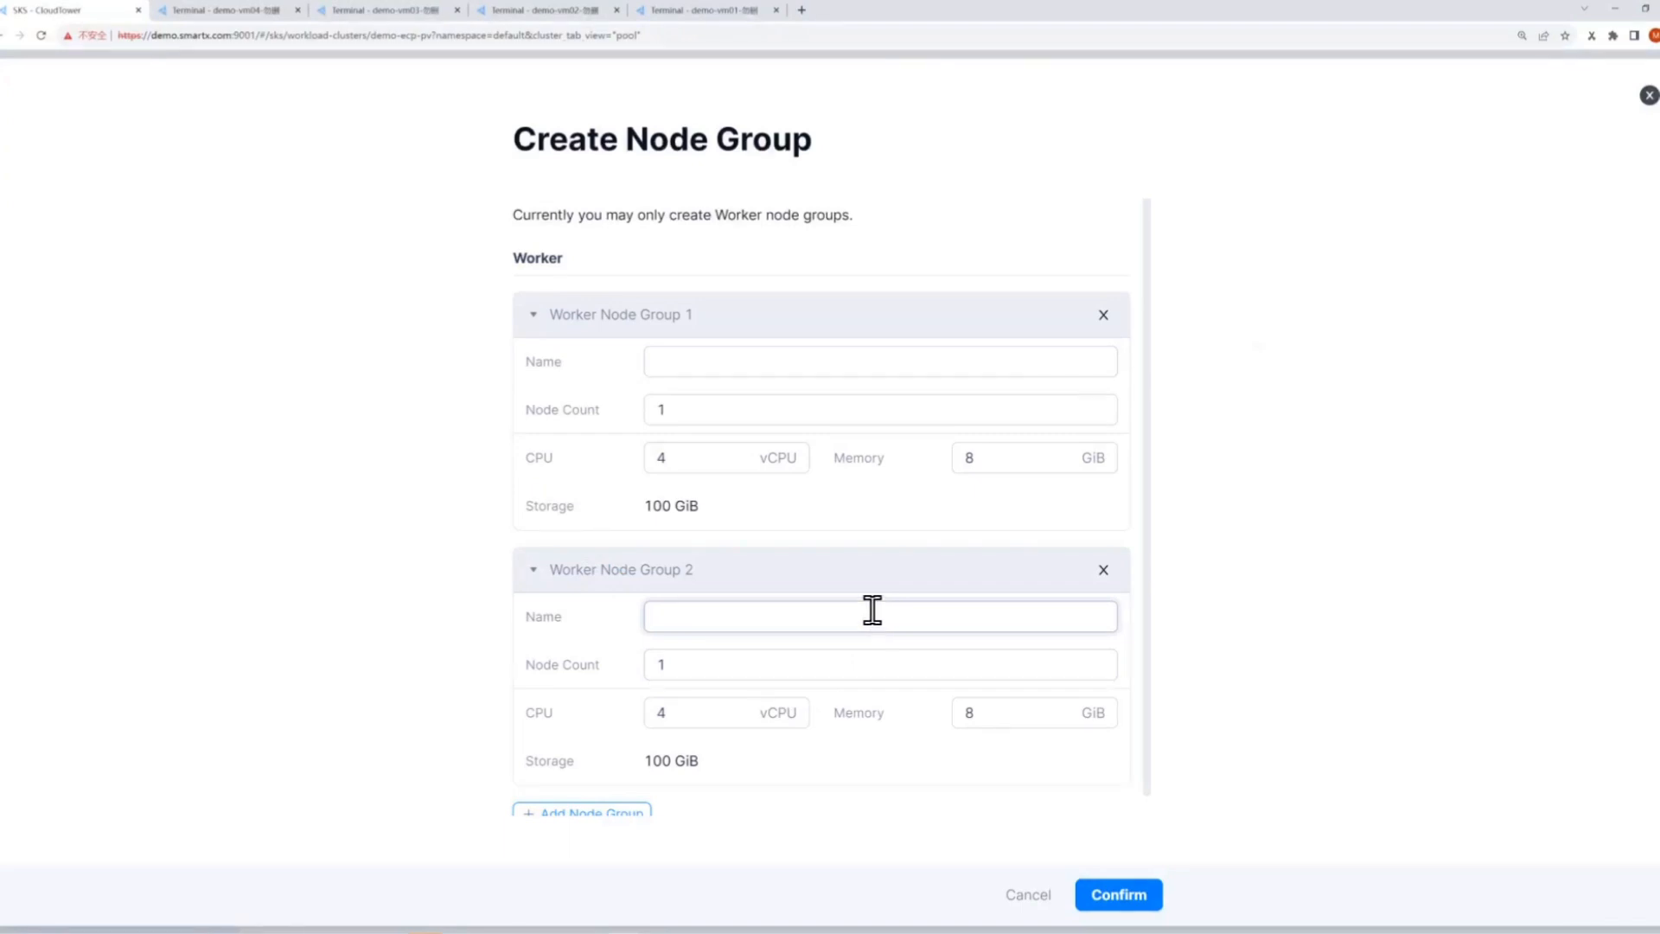
scroll(826, 596, "down", 1)
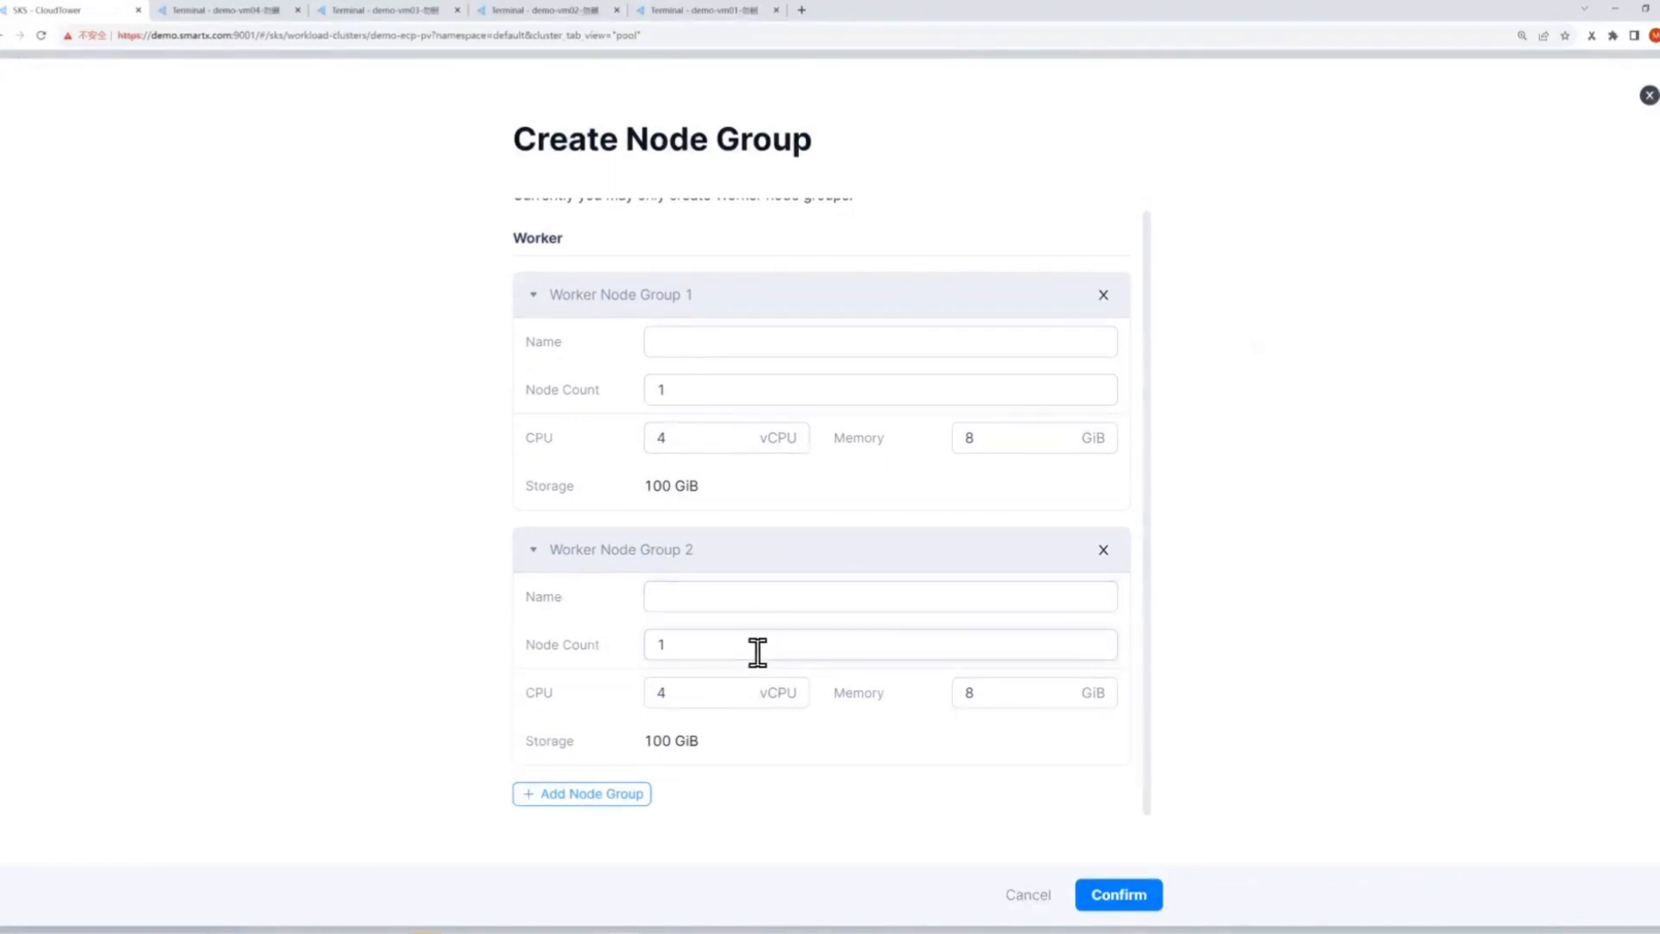
left_click(781, 692)
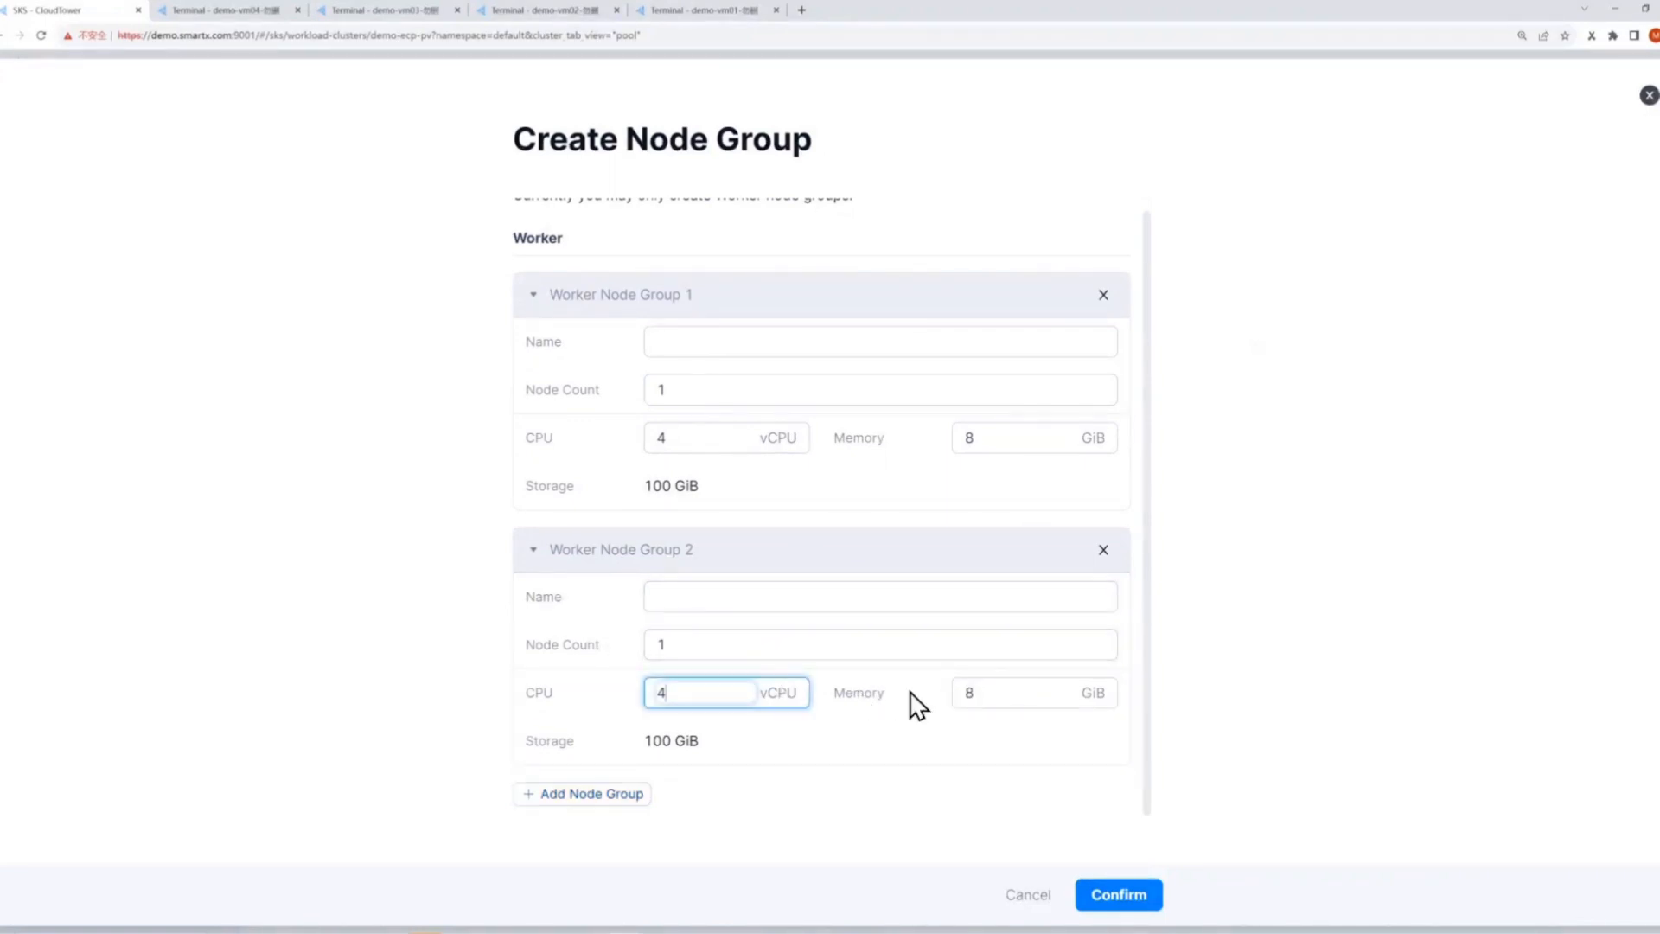
left_click(982, 687)
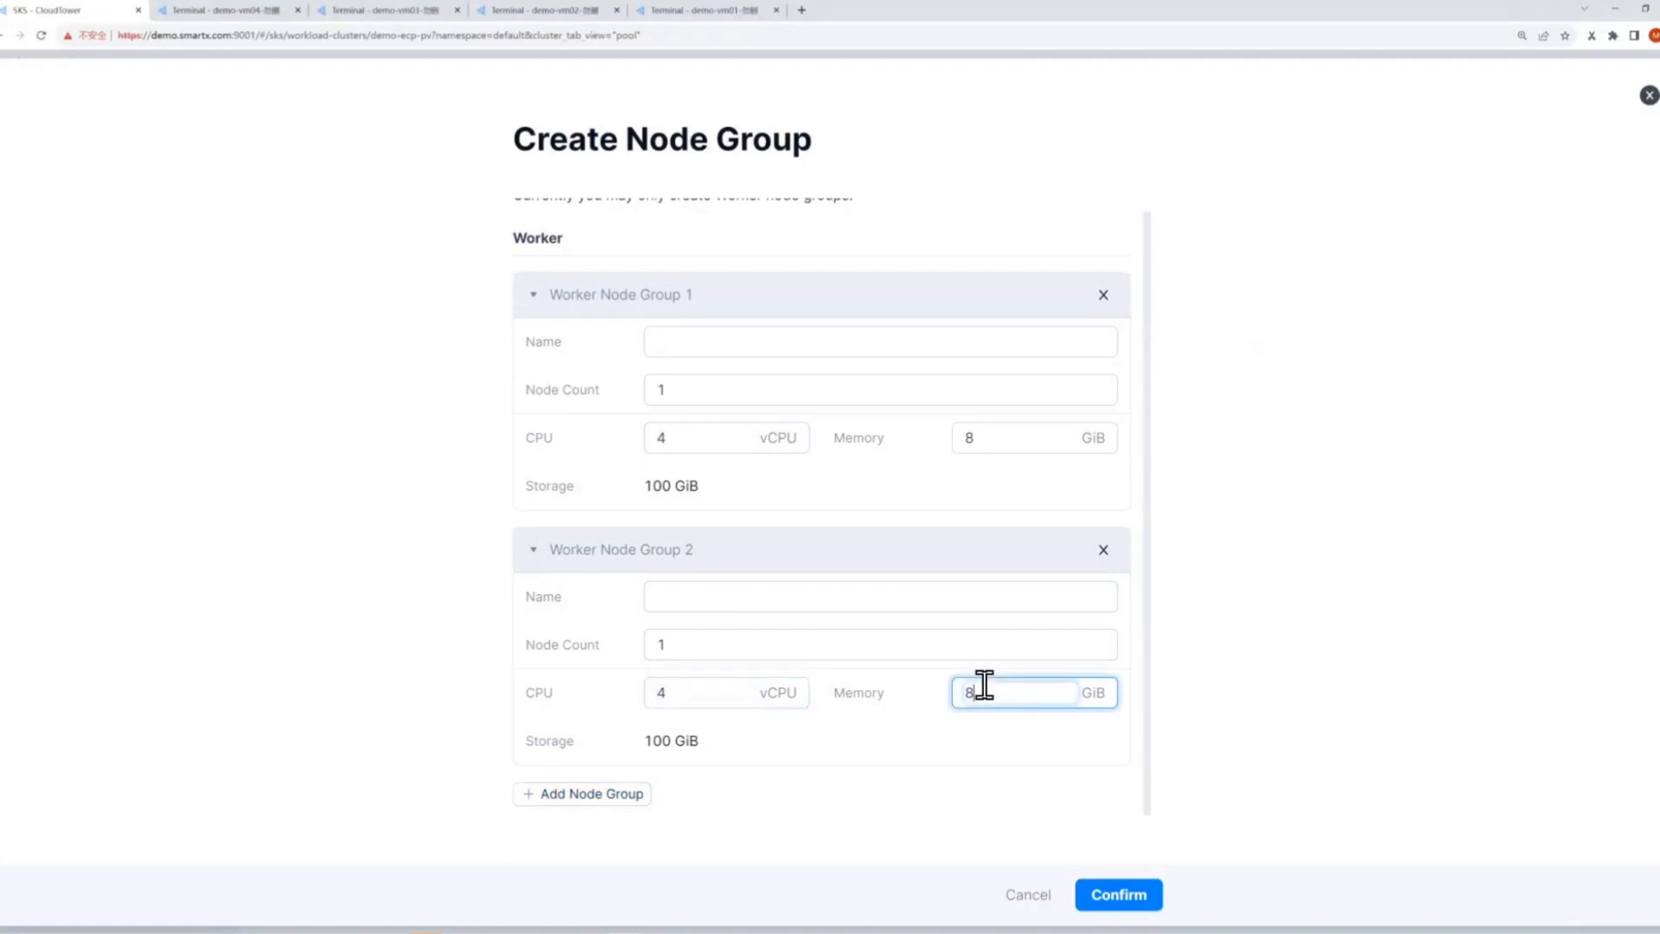
left_click(1009, 899)
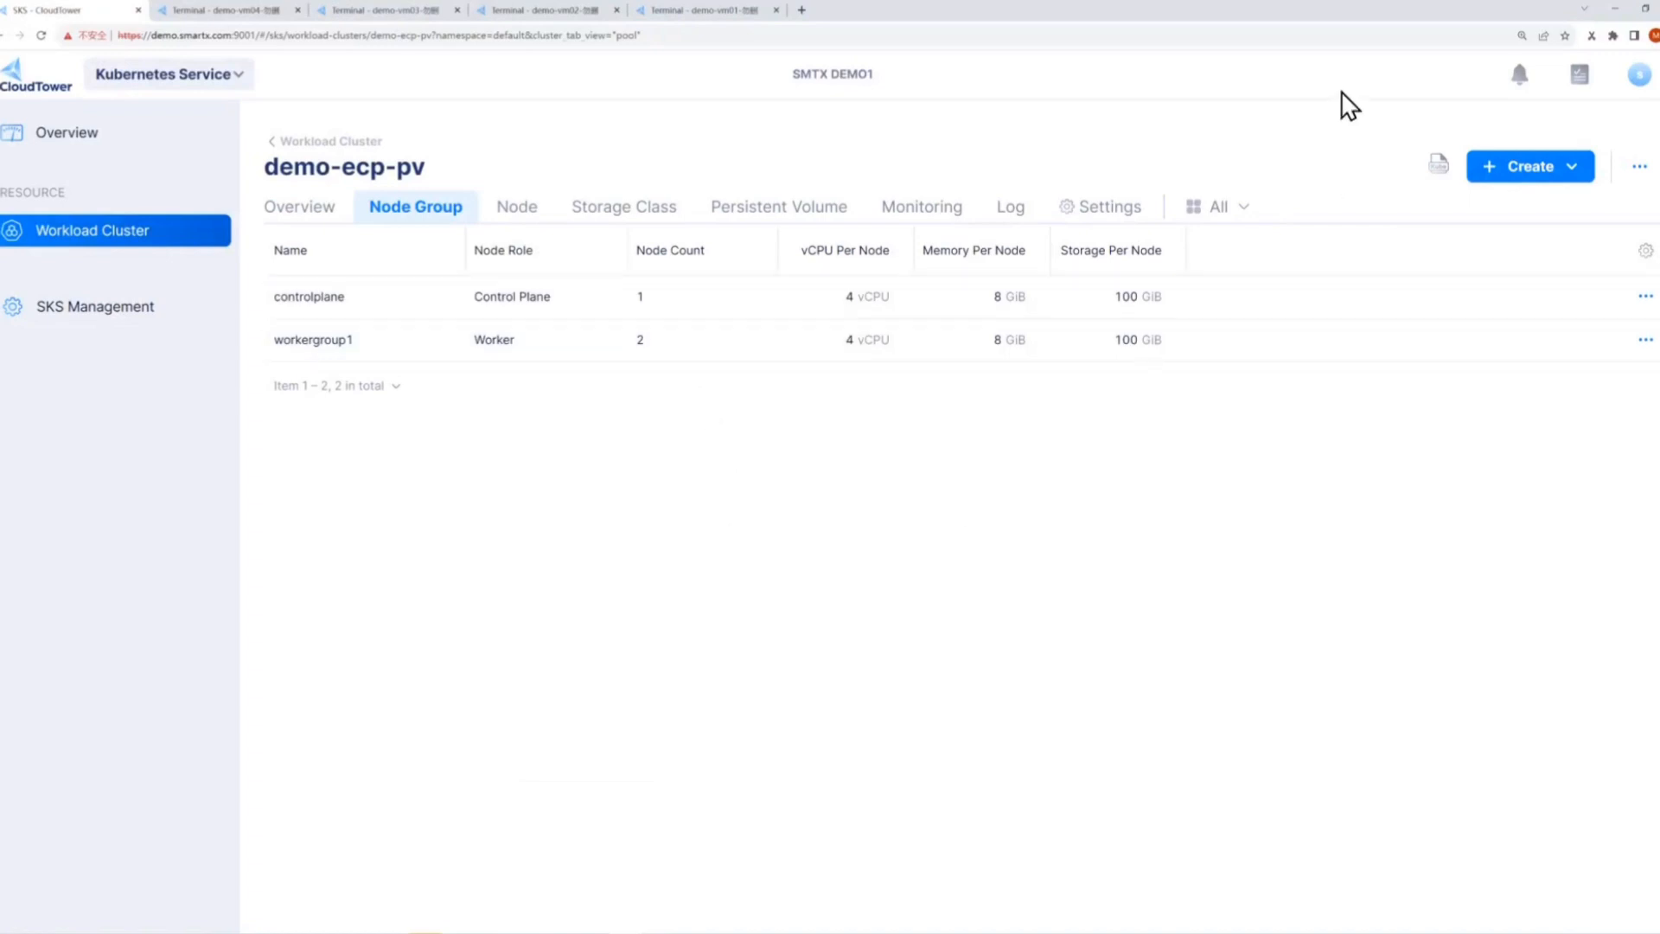
Step: Look through the demo-ecp-pv cluster's kubeconfig contents and close them without downloading
left_click(1437, 164)
scroll(990, 441, "down", 5)
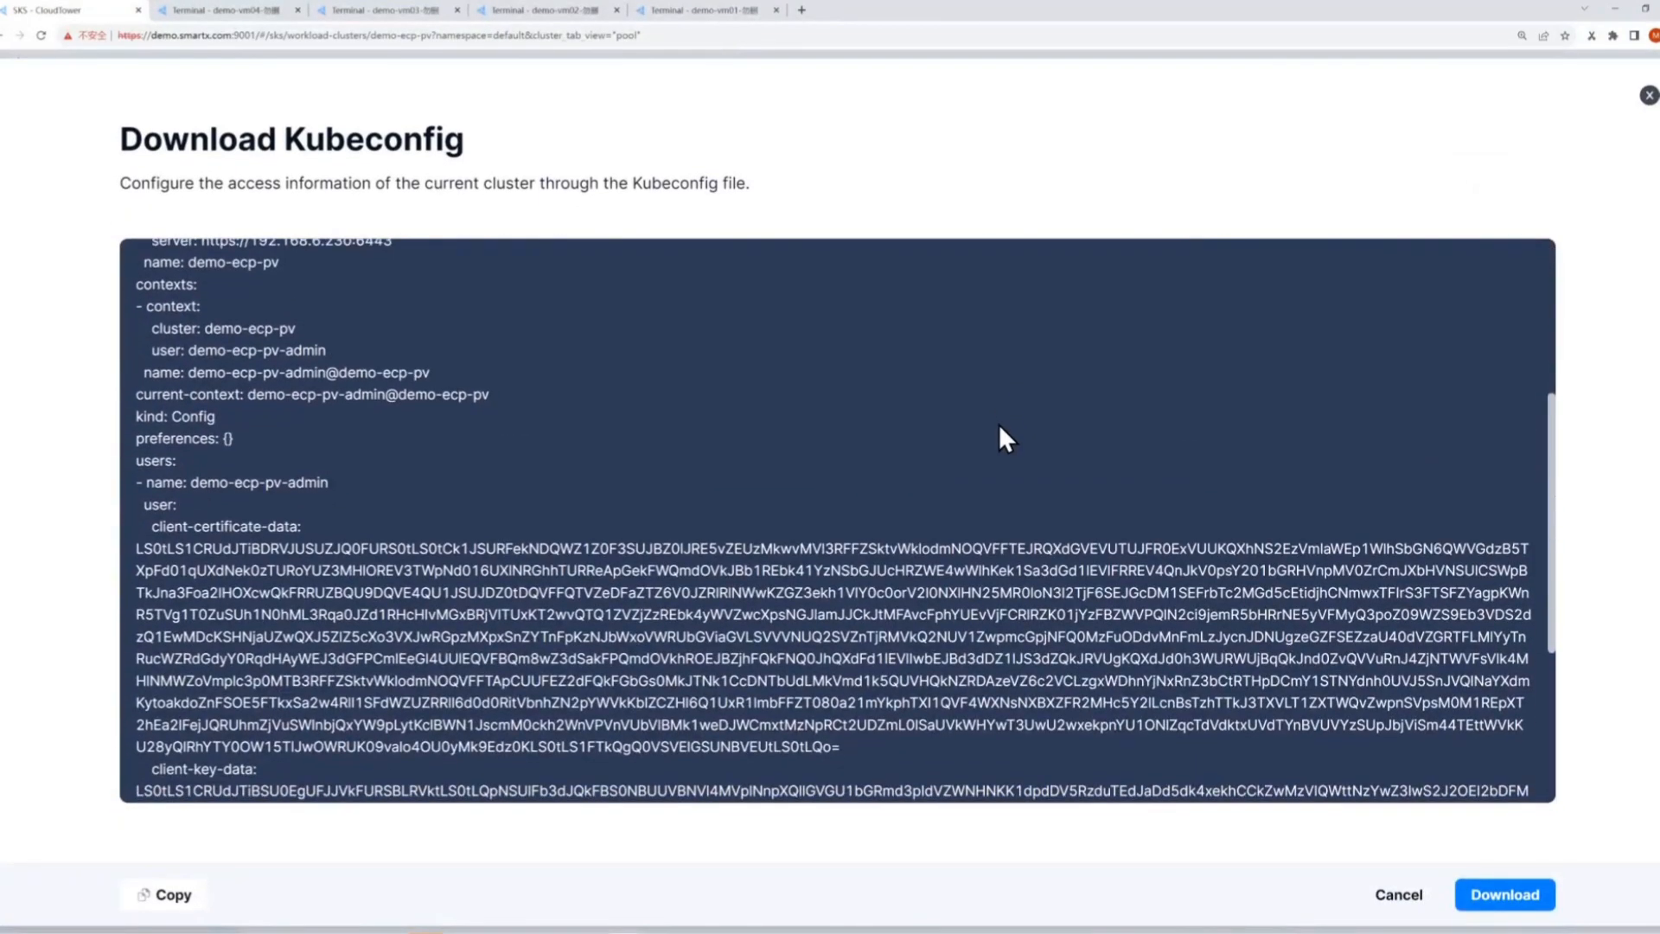
scroll(998, 424, "down", 4)
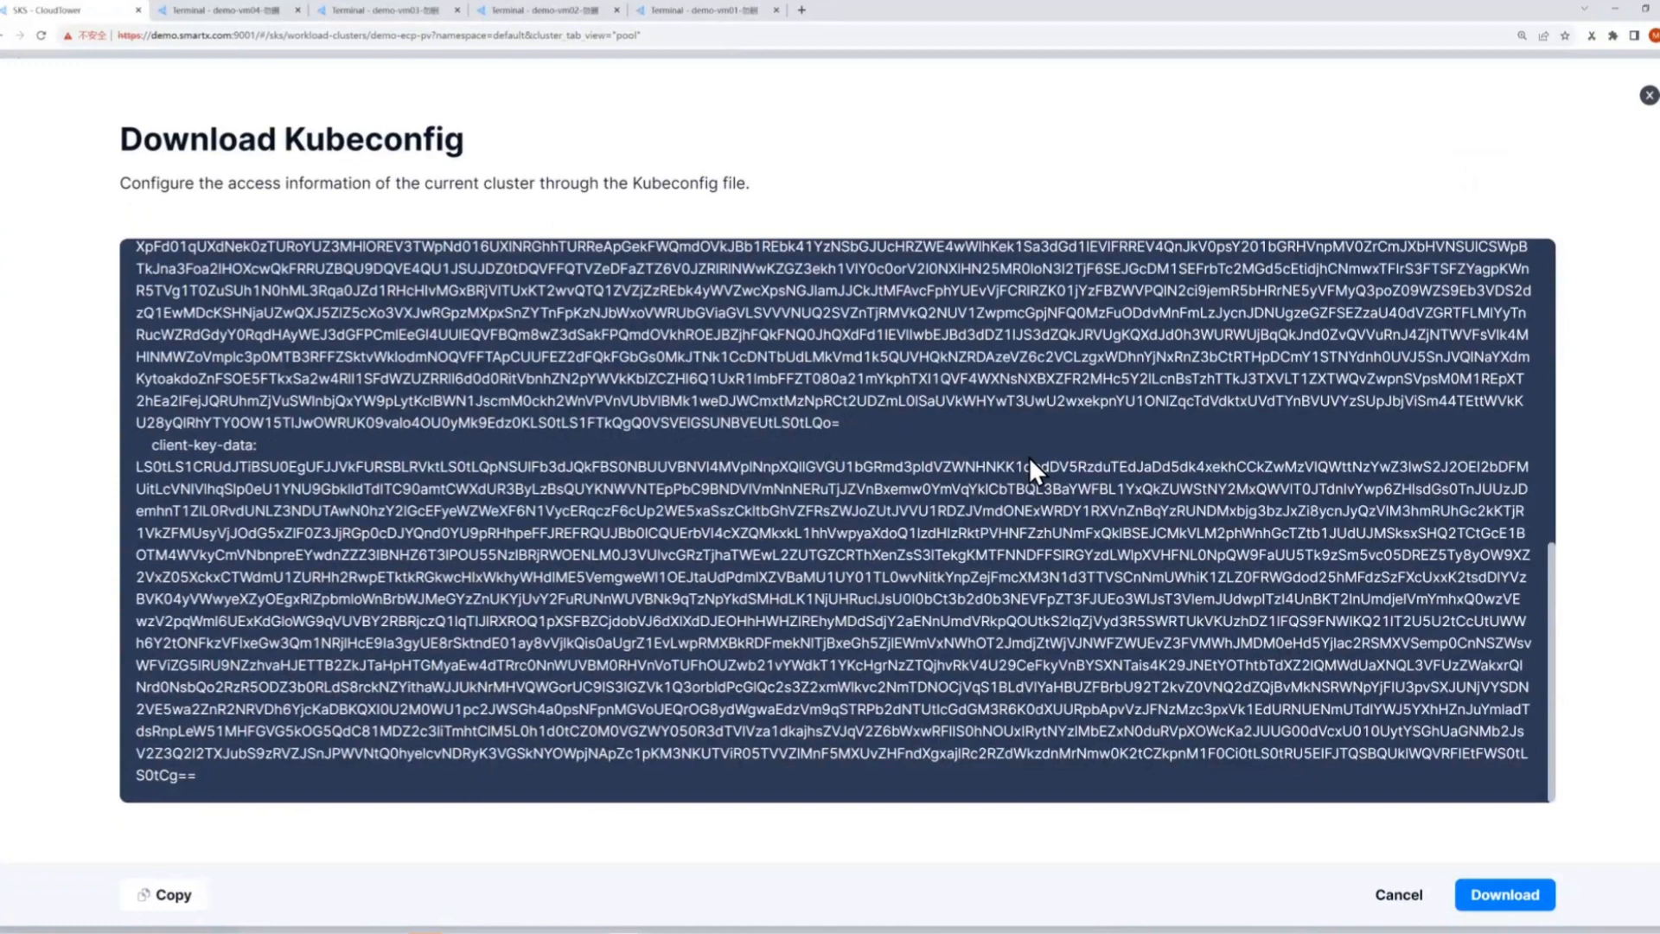
left_click(1395, 896)
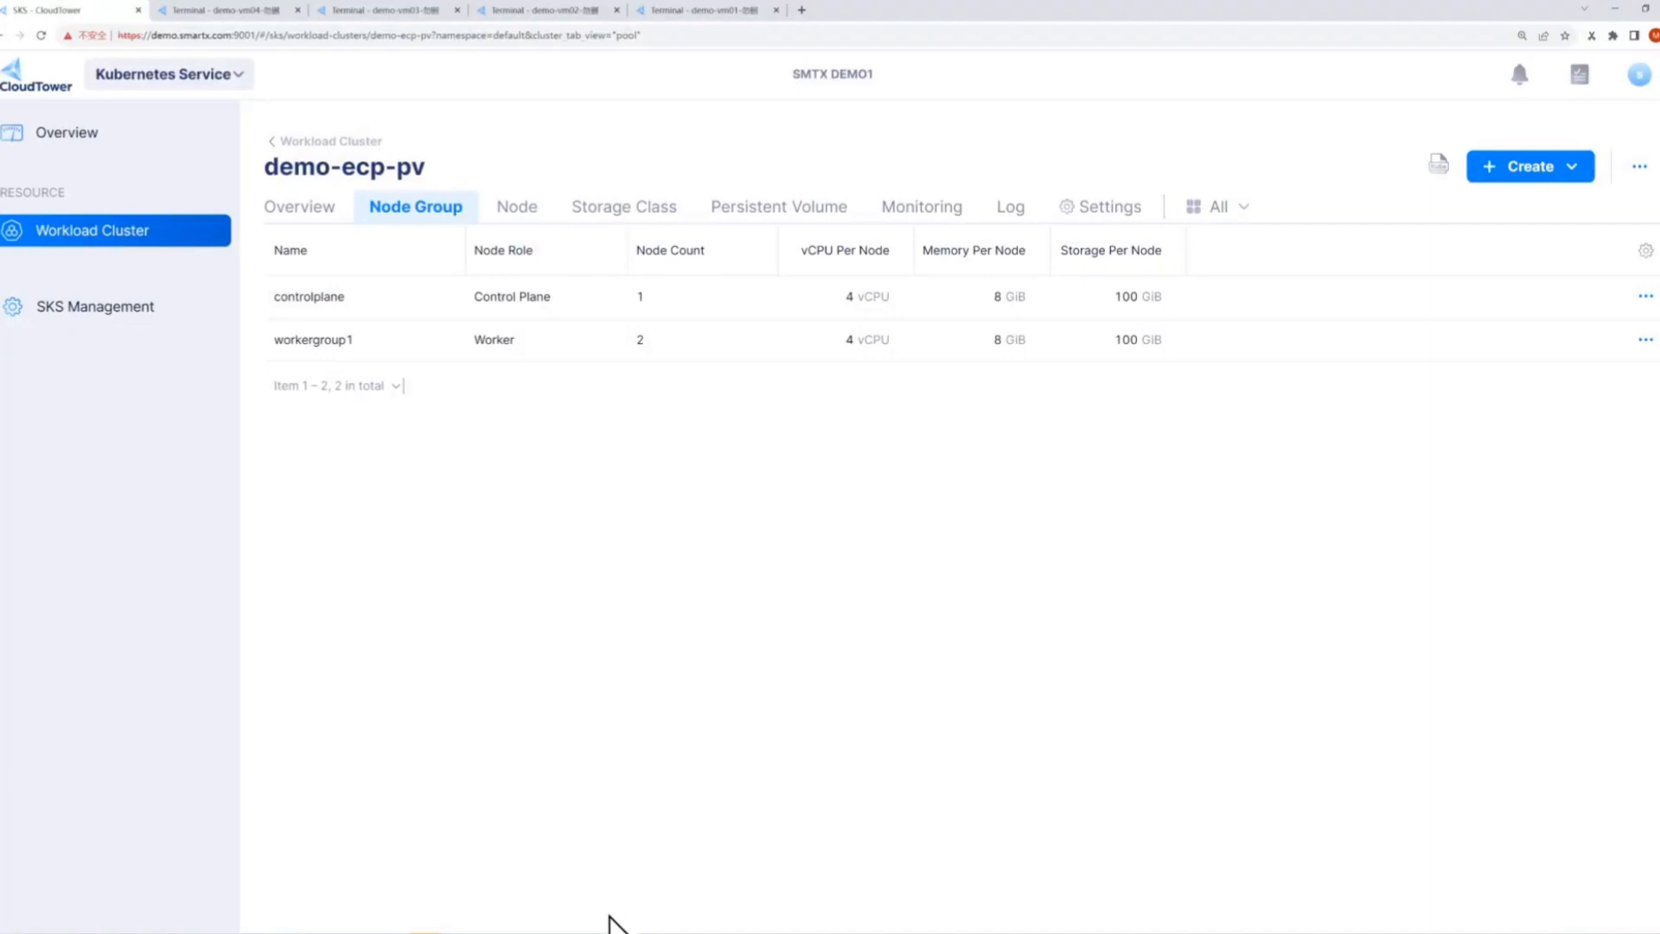
Step: Switch to the MobaXterm session on VM04, check the earlier kubectl commands and return to the current prompt
left_click(630, 933)
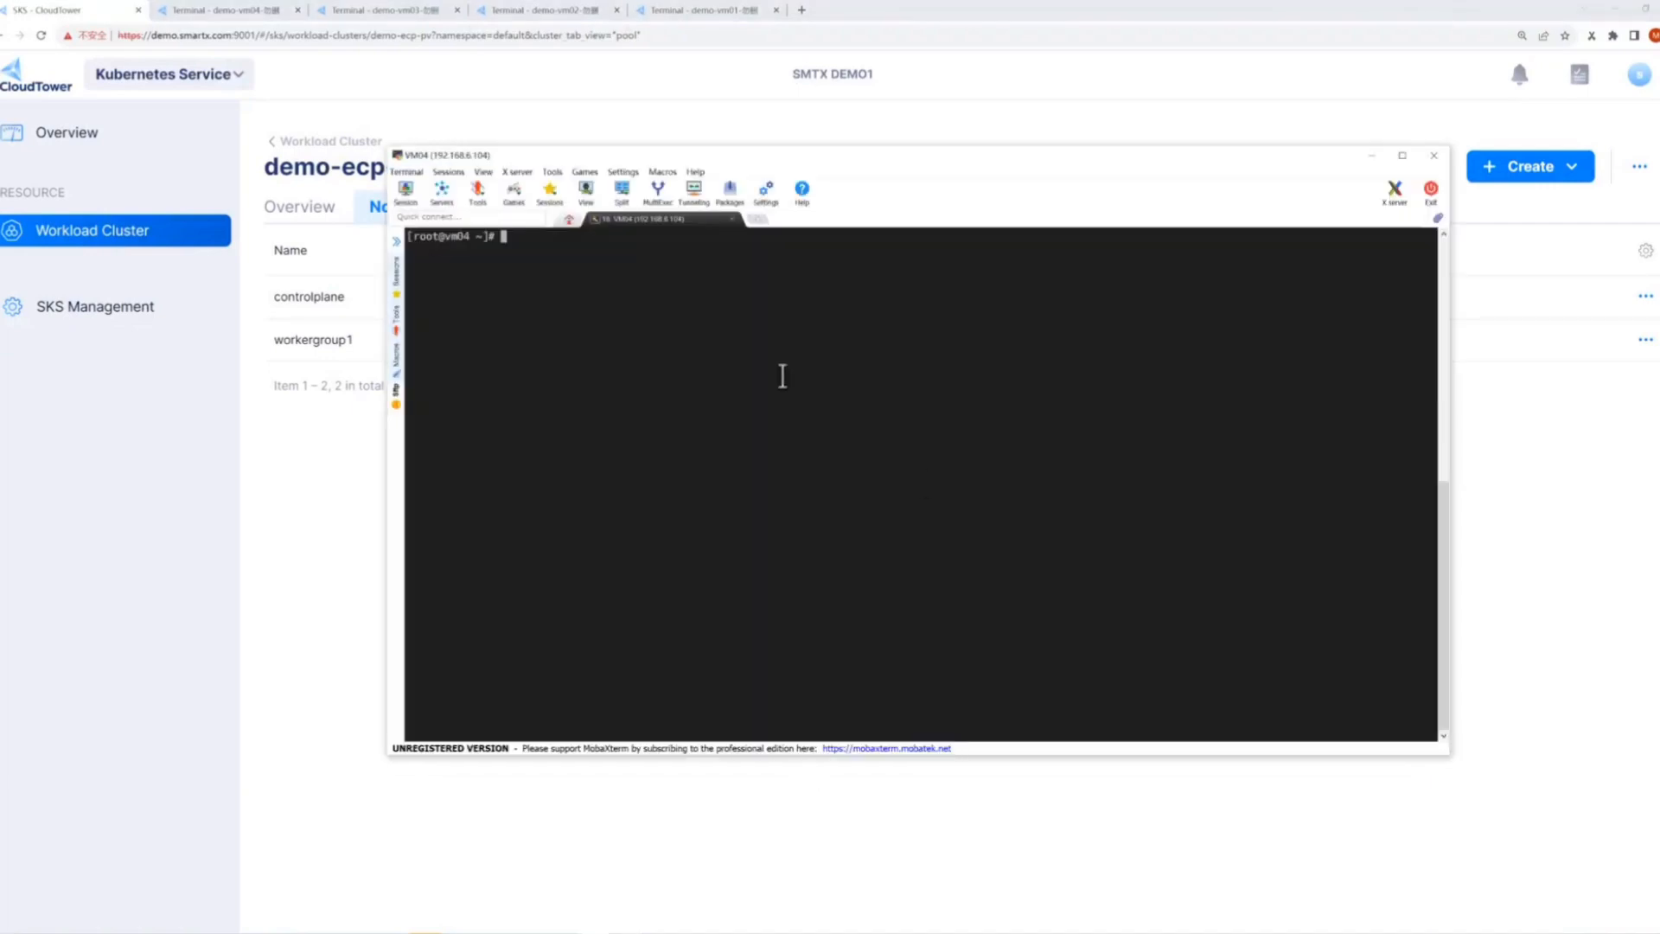
scroll(790, 441, "up", 5)
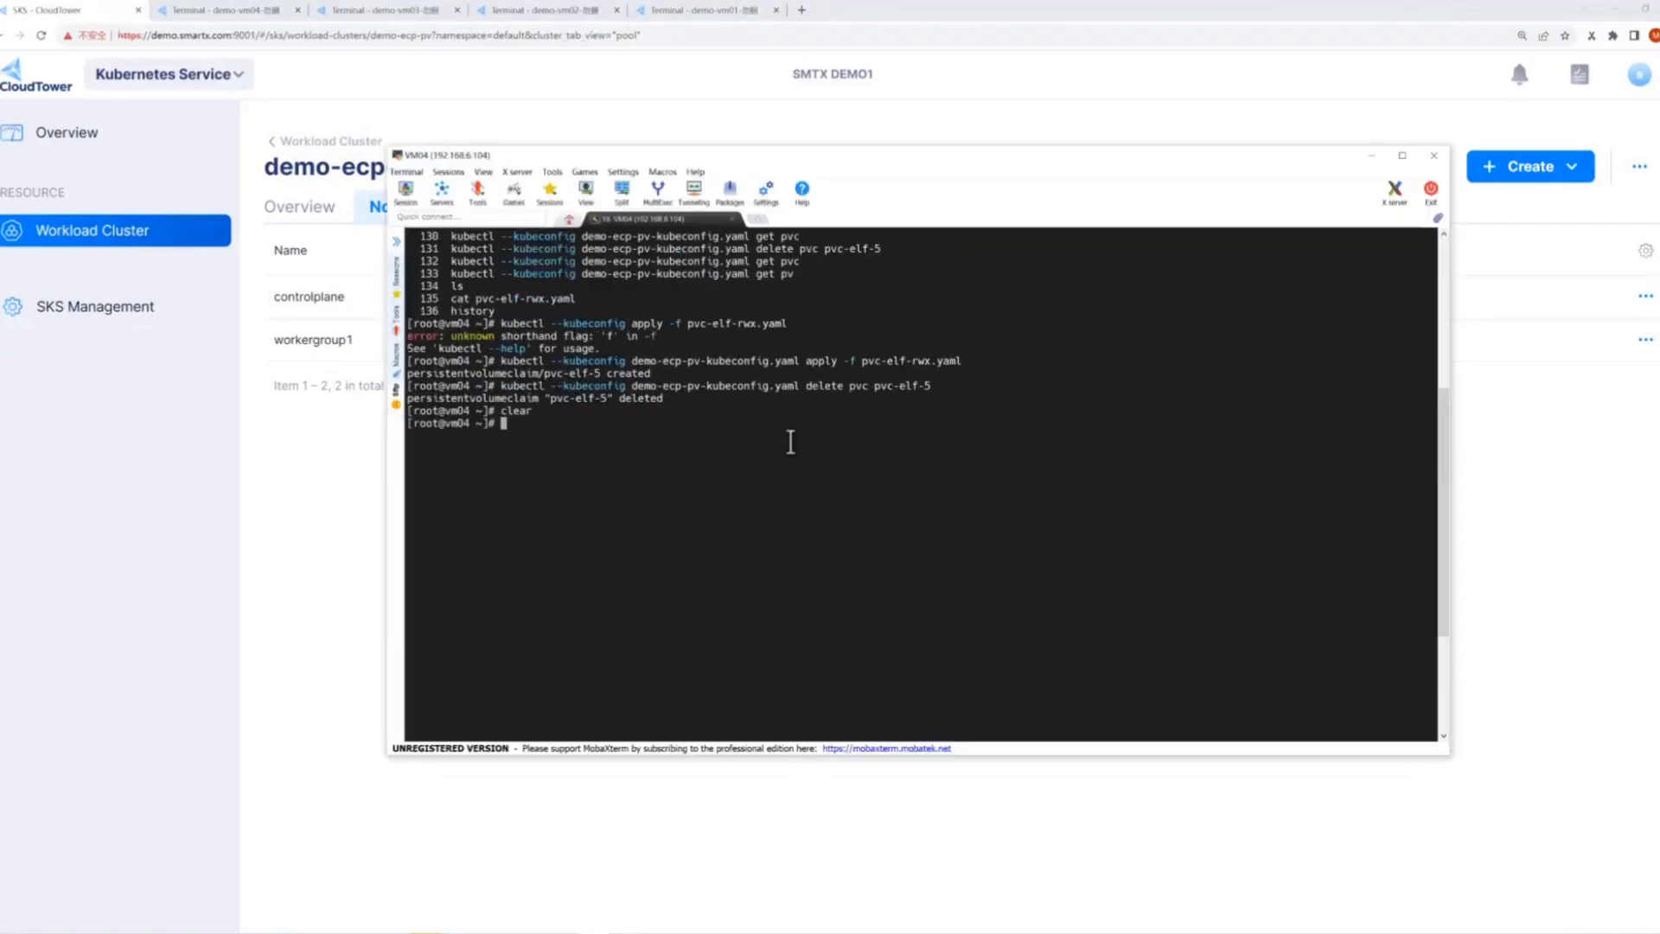
scroll(790, 442, "down", 5)
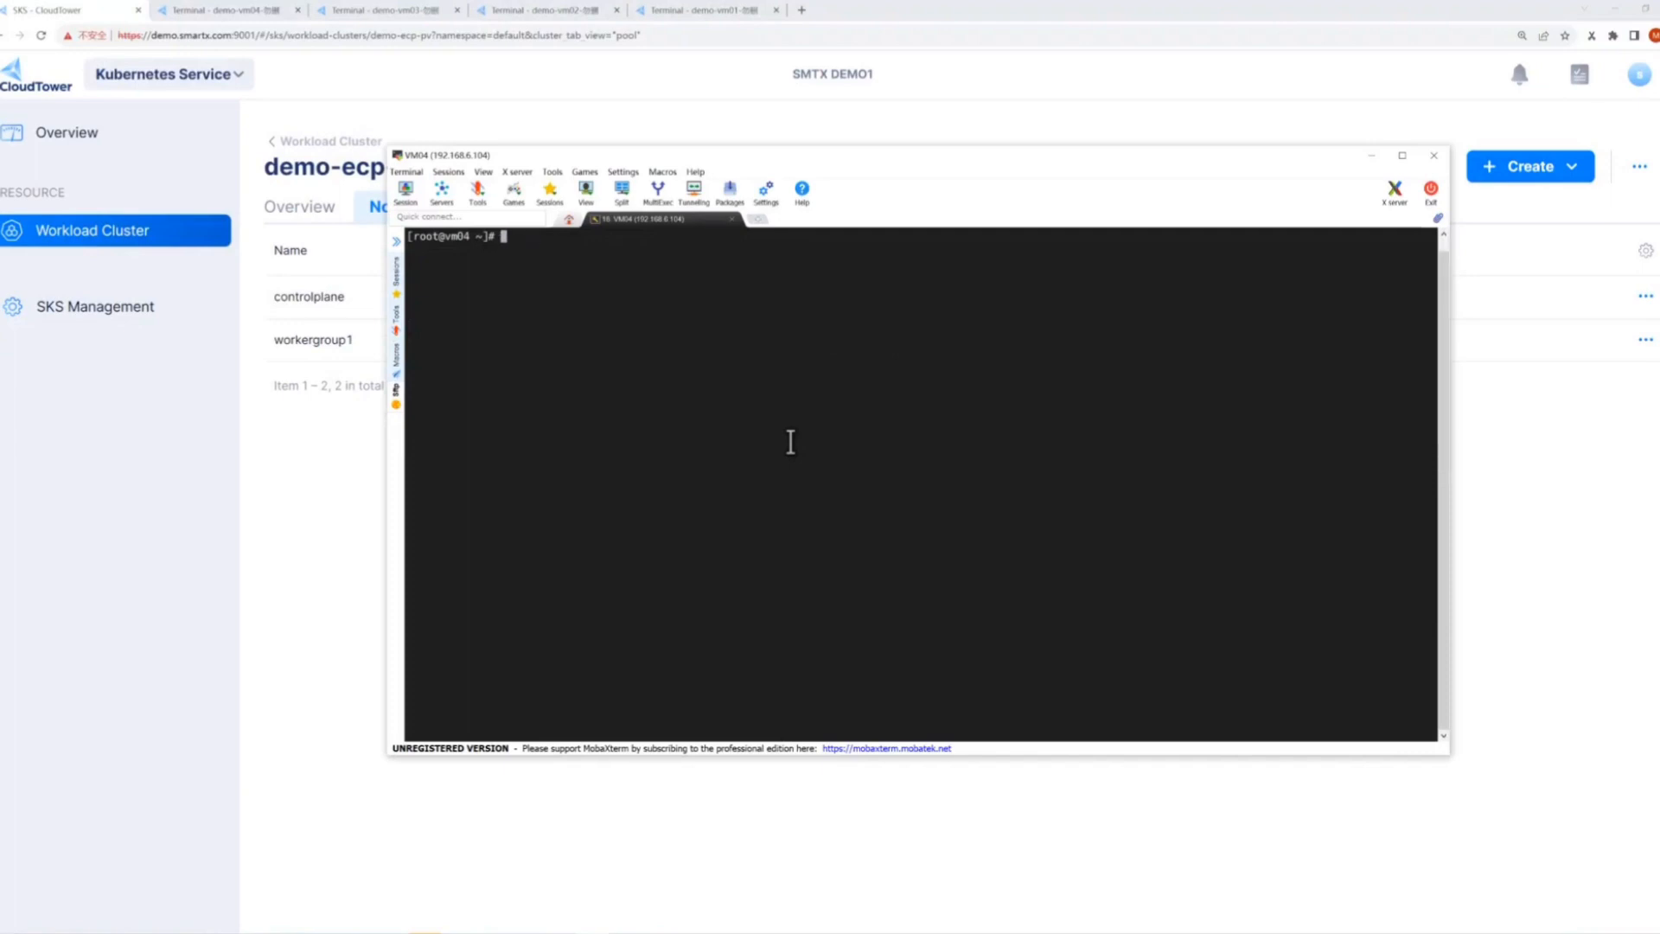